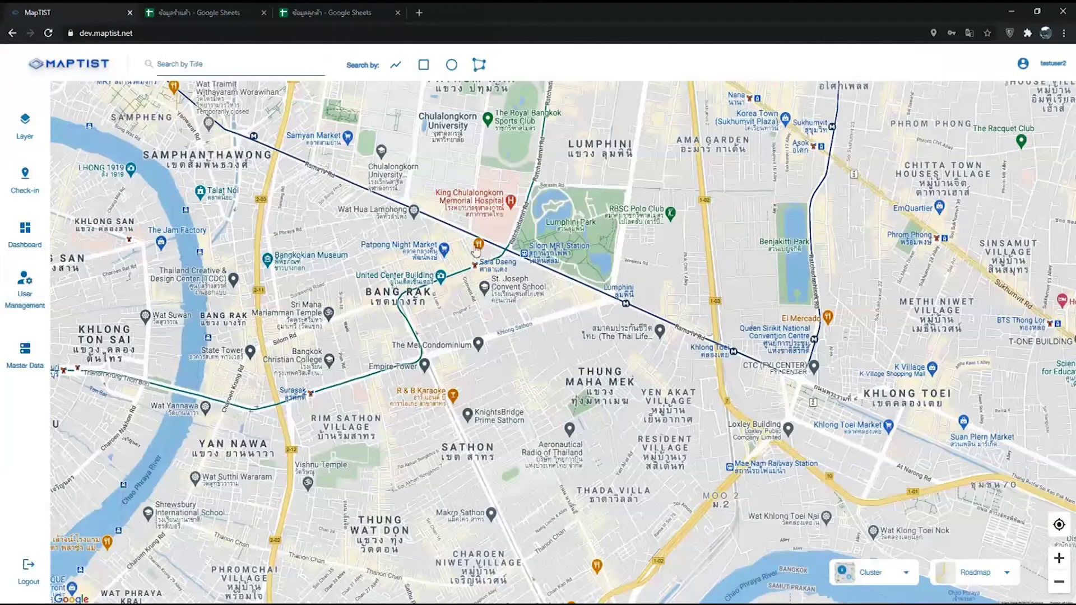
Search the map for "tangerine", show the Tangerine Co.,Ltd. location, and clear the search text.
text(tangerine)
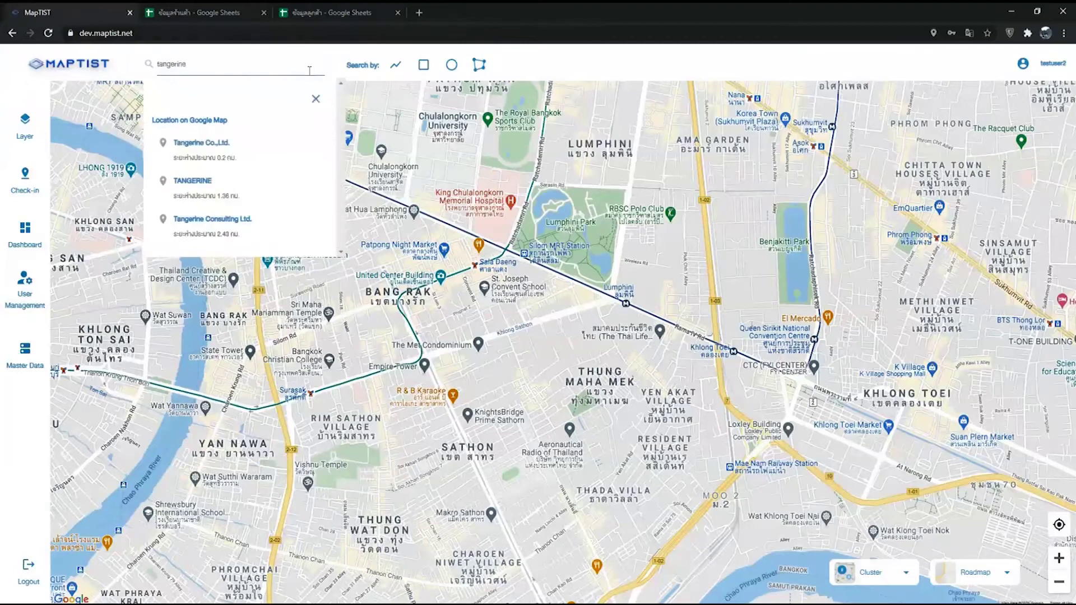
click(288, 149)
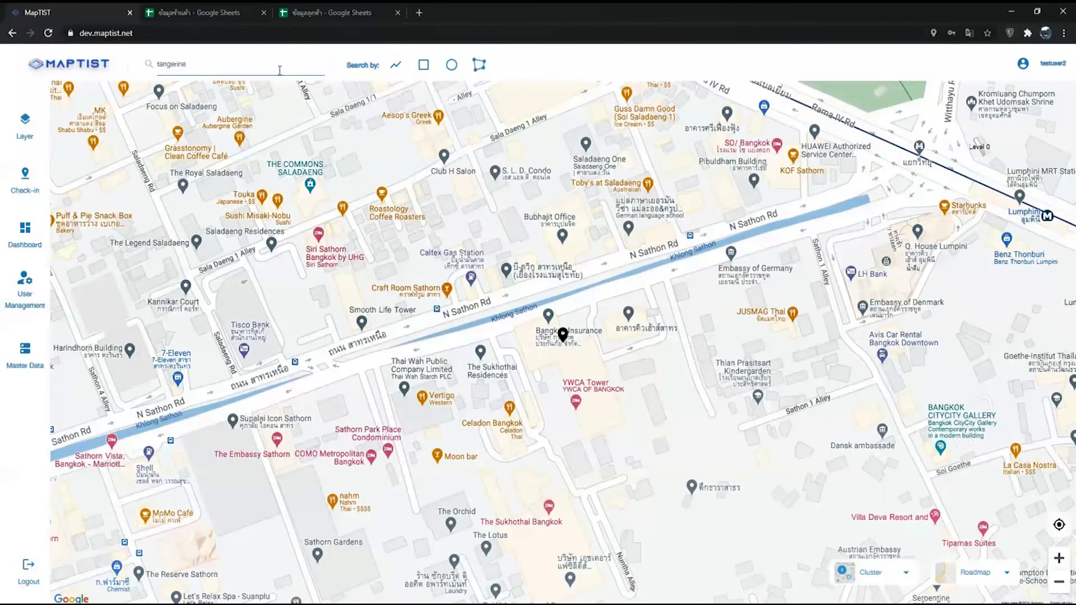
key(ctrl+a)
key(BackSpace)
Preview the Satellite, Hybrid and Terrain base maps over central Bangkok and return to the Roadmap style.
scroll(495, 336, down, 1)
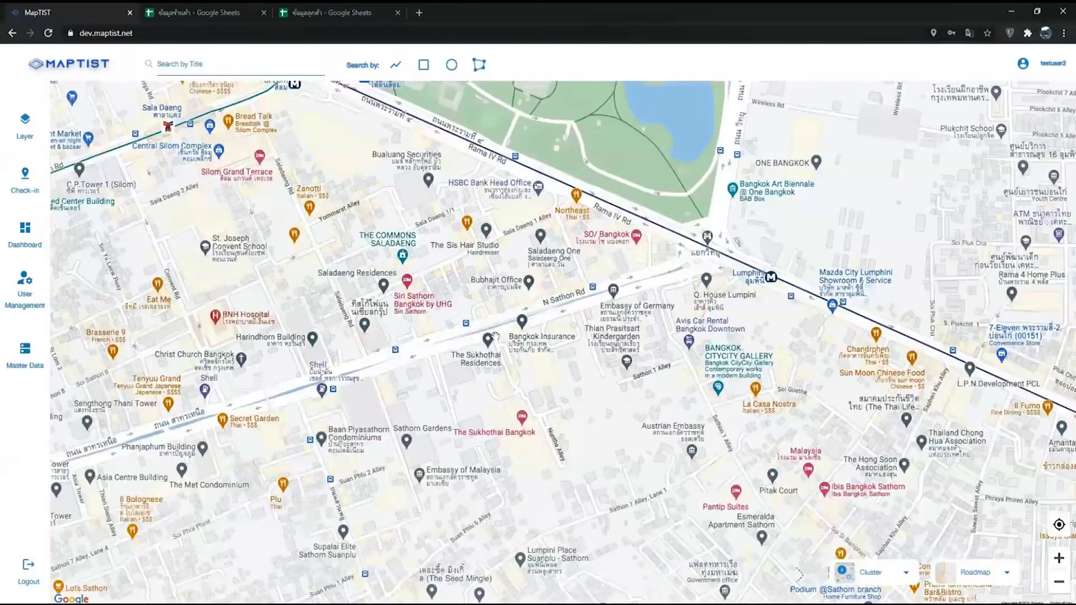
scroll(495, 337, down, 2)
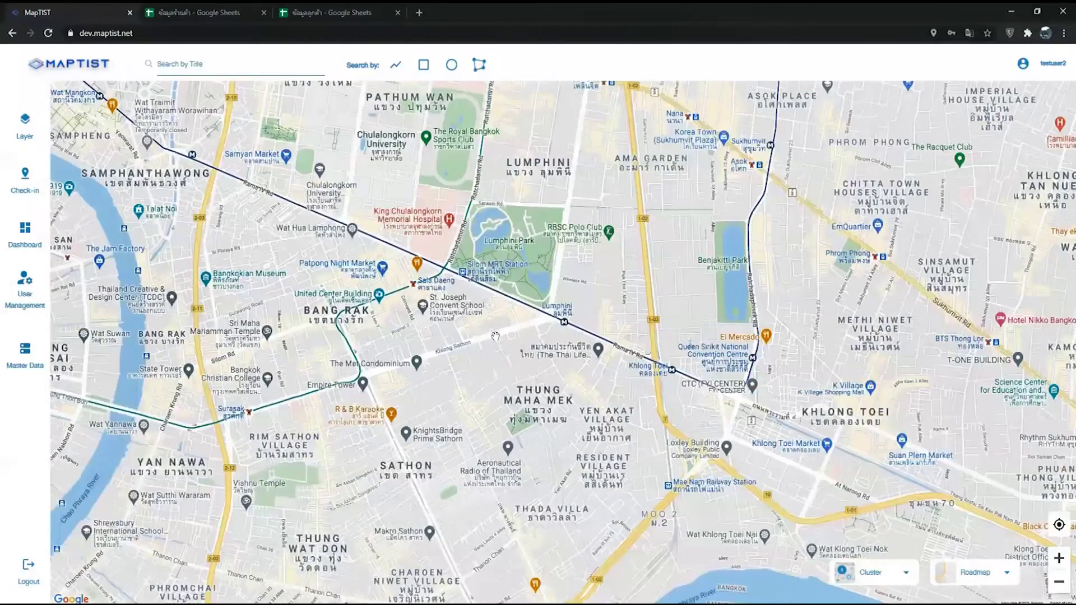
scroll(495, 337, down, 1)
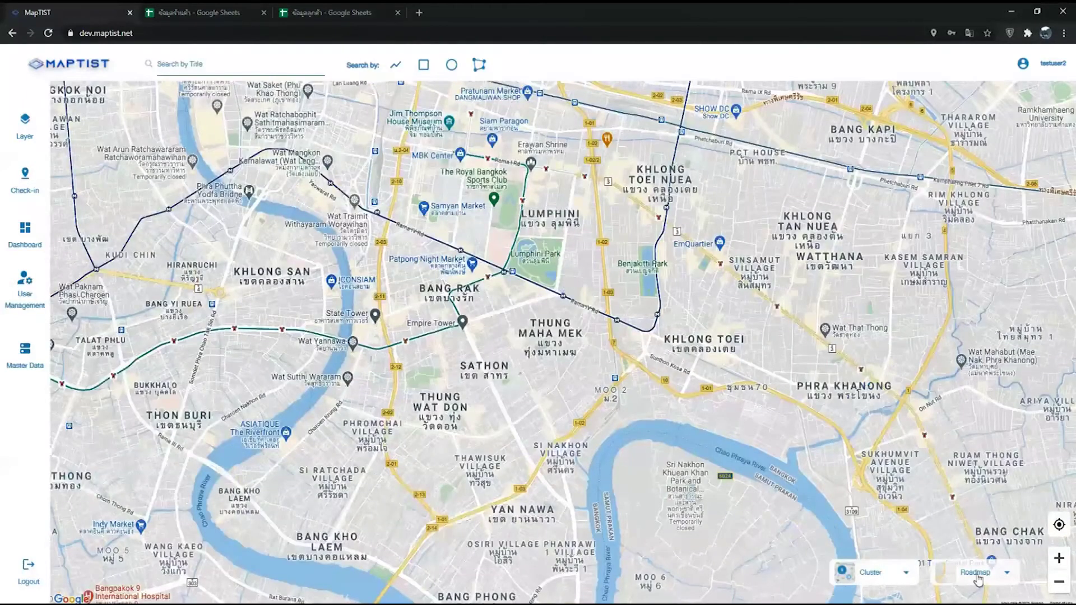
click(978, 578)
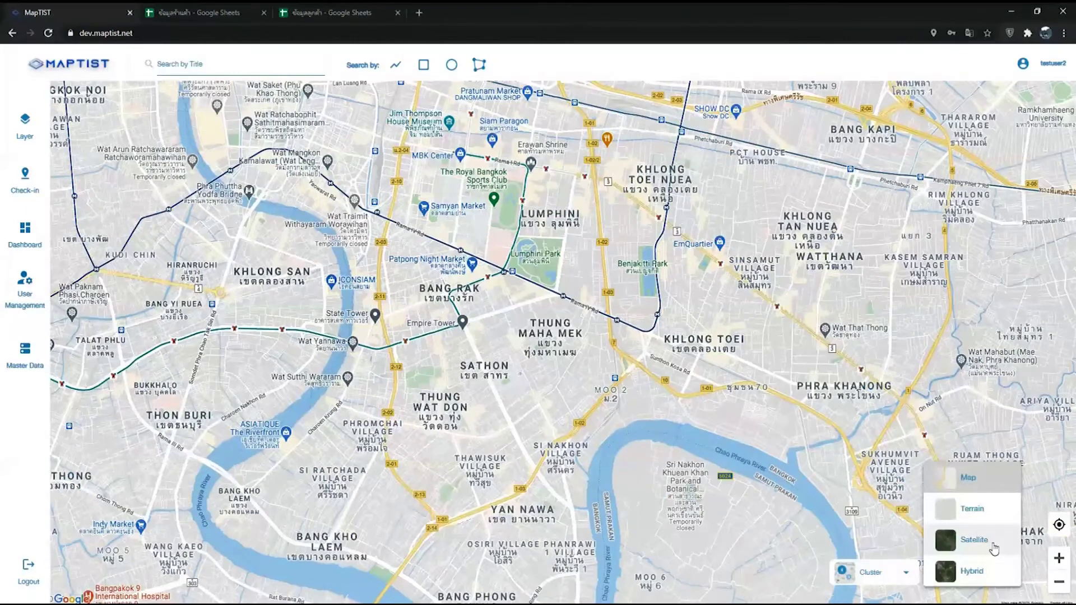
click(975, 539)
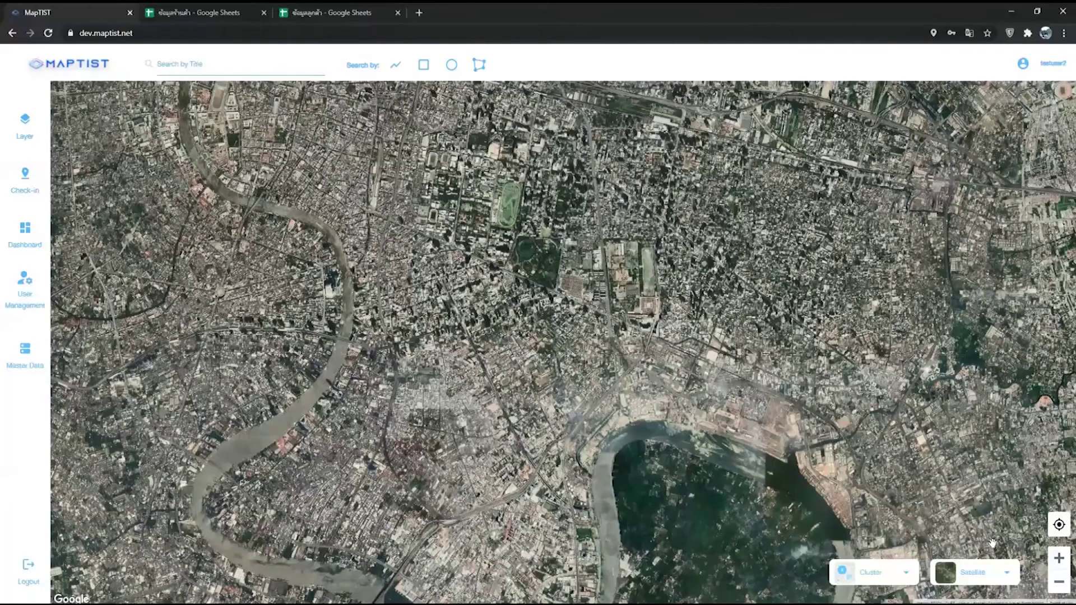
click(997, 571)
click(994, 558)
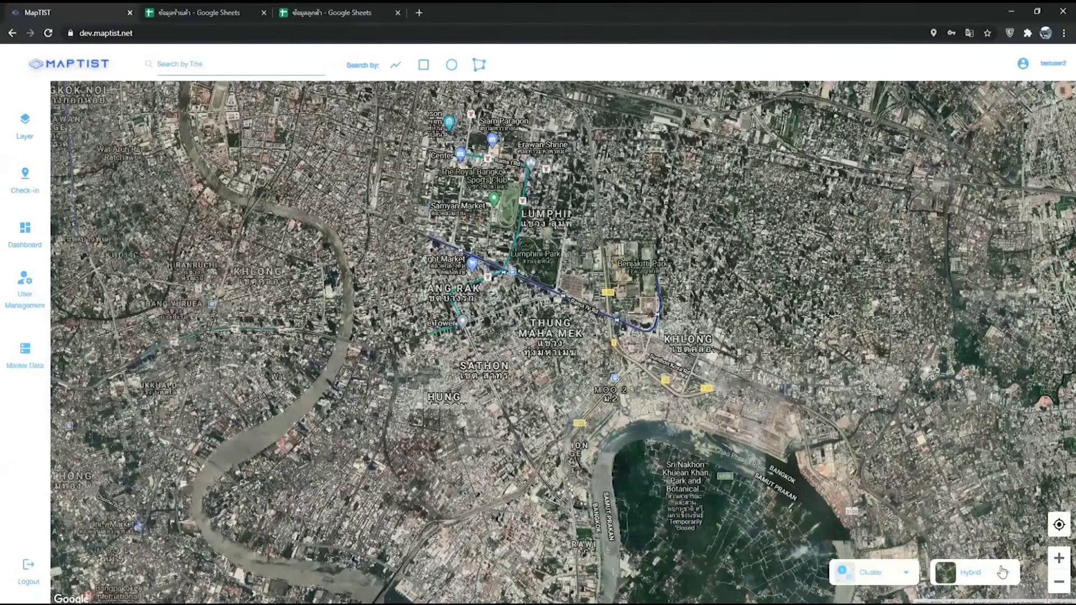
click(1001, 572)
click(998, 577)
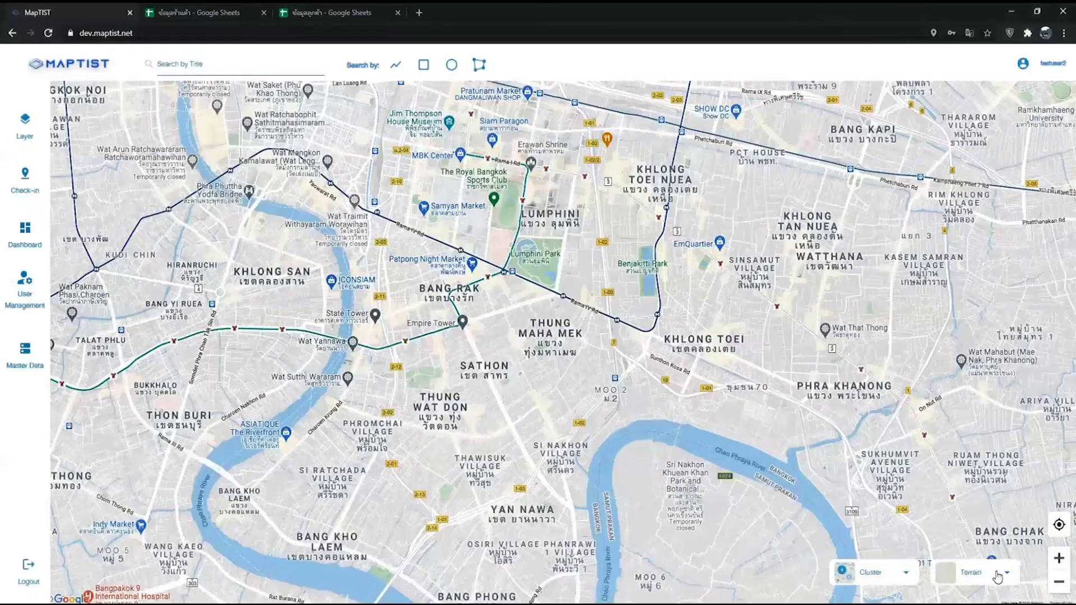
click(997, 577)
click(980, 522)
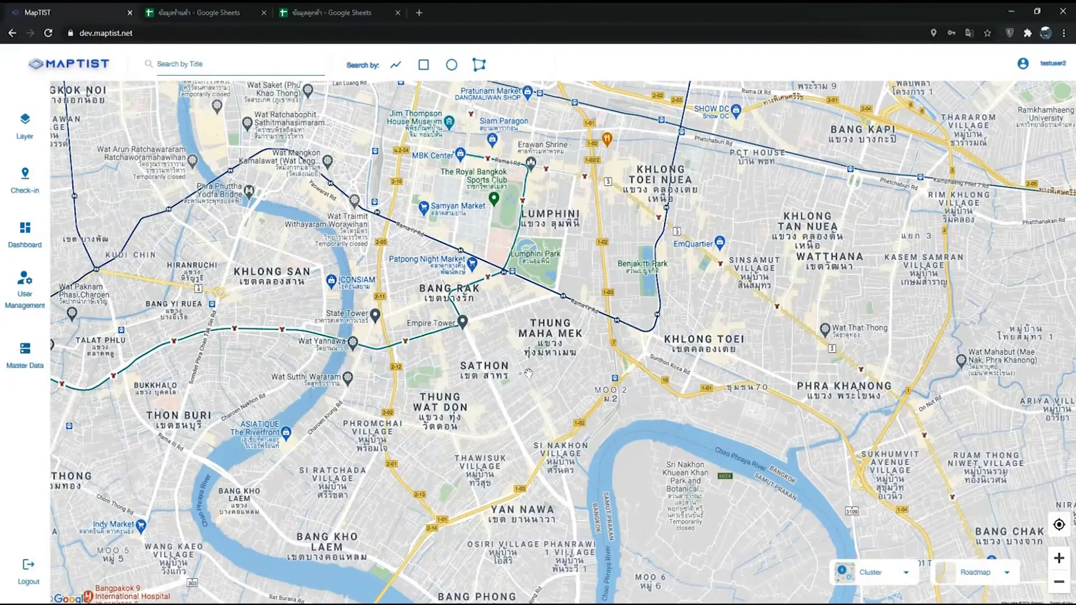
Open the layer list and examine the ข้อมูลร้านค้า spreadsheet's columns across to Latitude and Longitude.
click(26, 121)
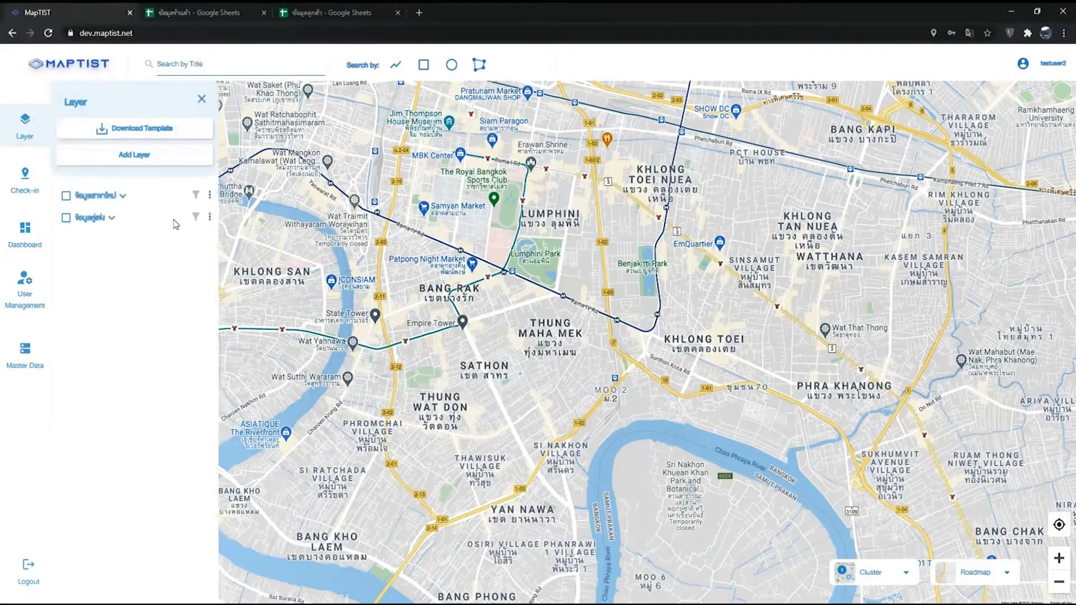
click(219, 12)
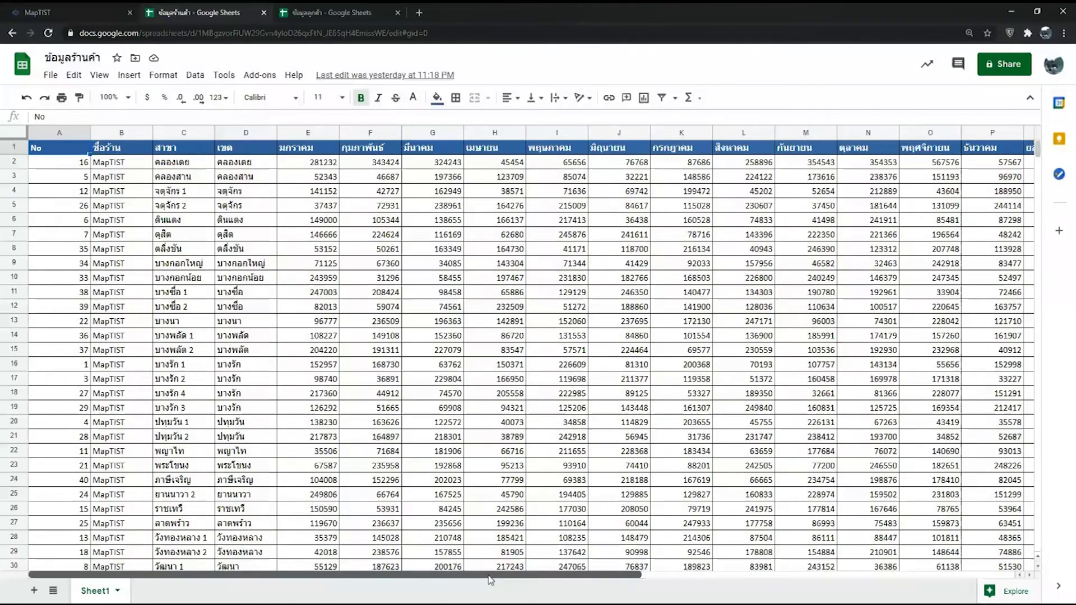
drag(489, 580, 697, 580)
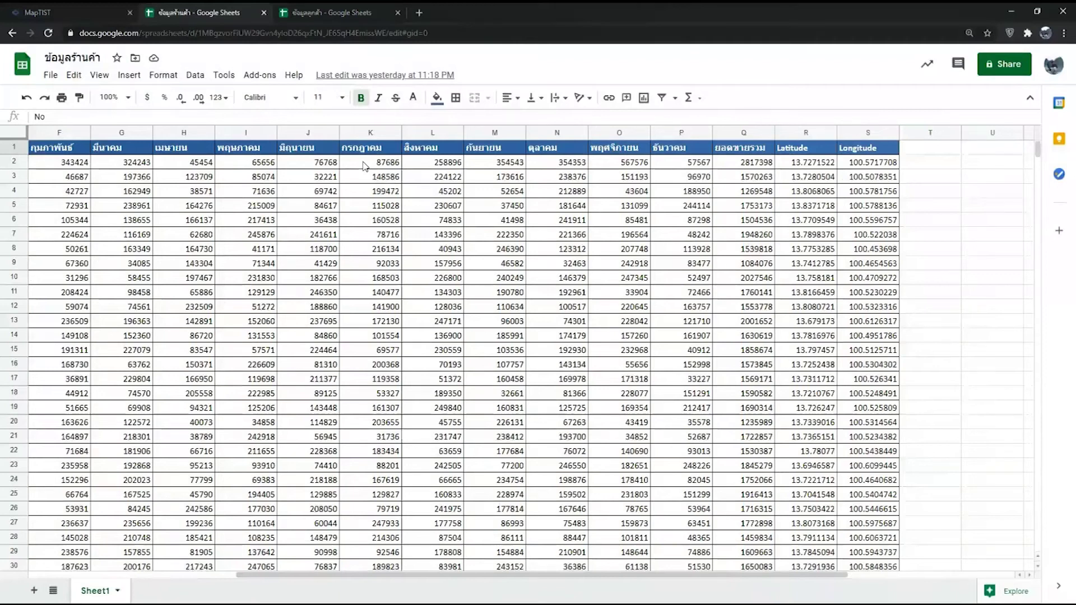
Return to MapTIST and start a new layer named ข้อมูลร้านค้า with CSV as its file type.
key(ctrl+1)
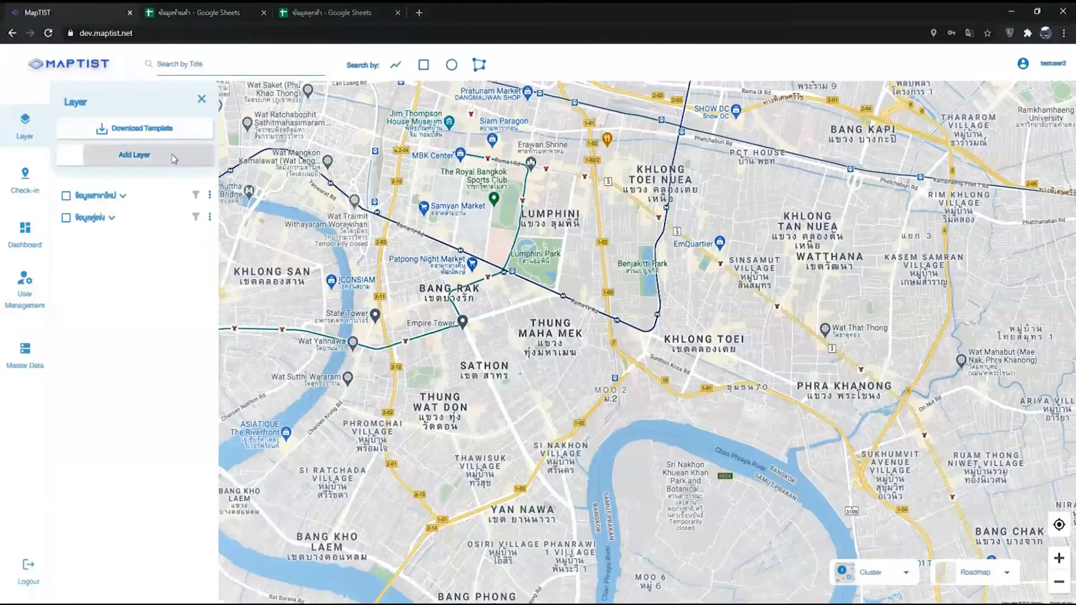
click(173, 158)
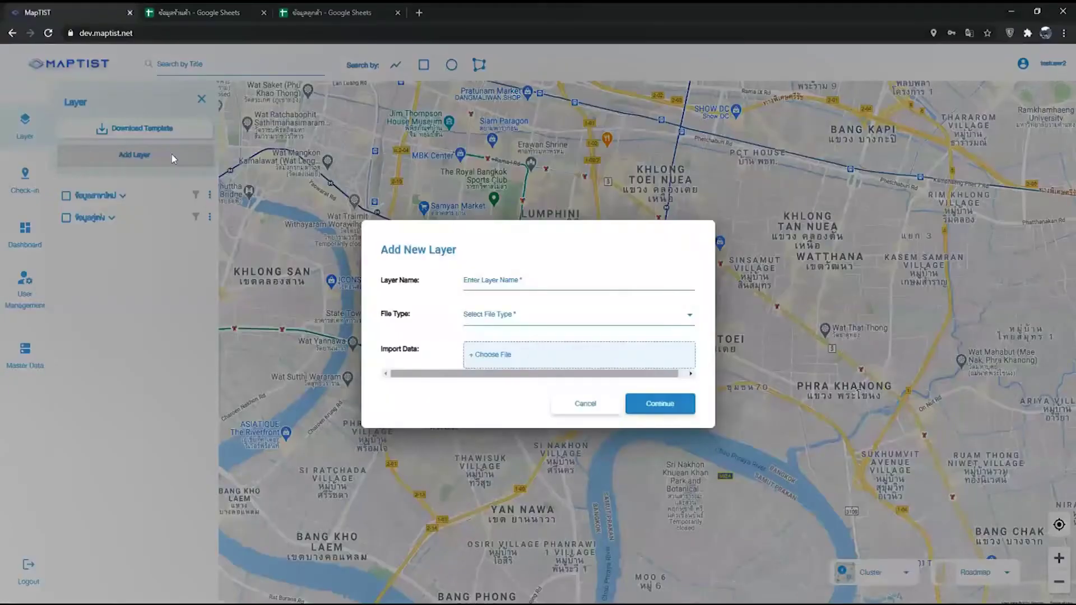
click(542, 279)
text(ข้อมูลร้านค้า)
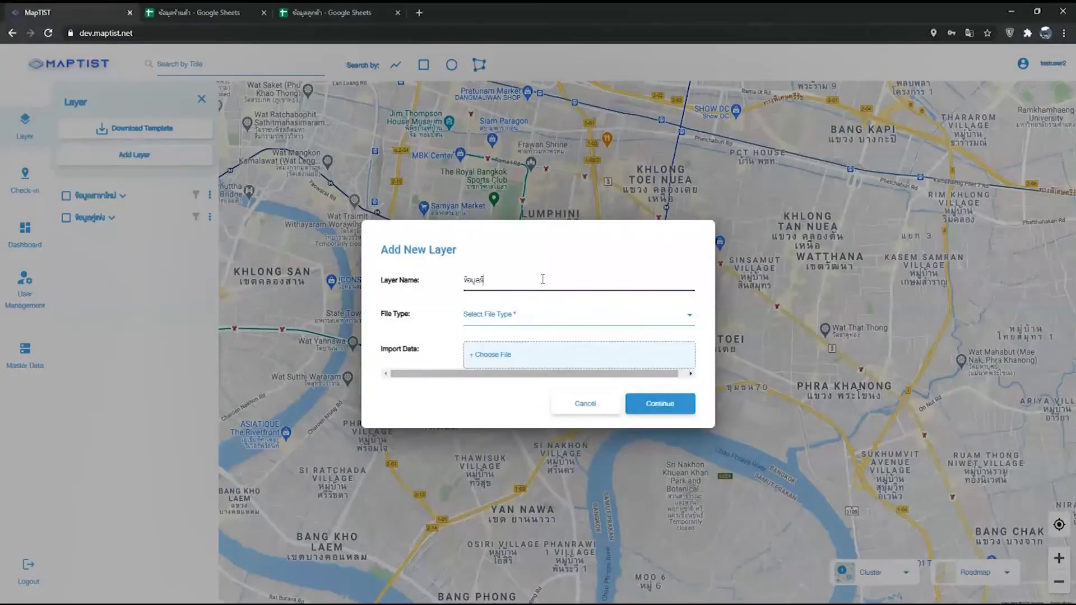
click(526, 318)
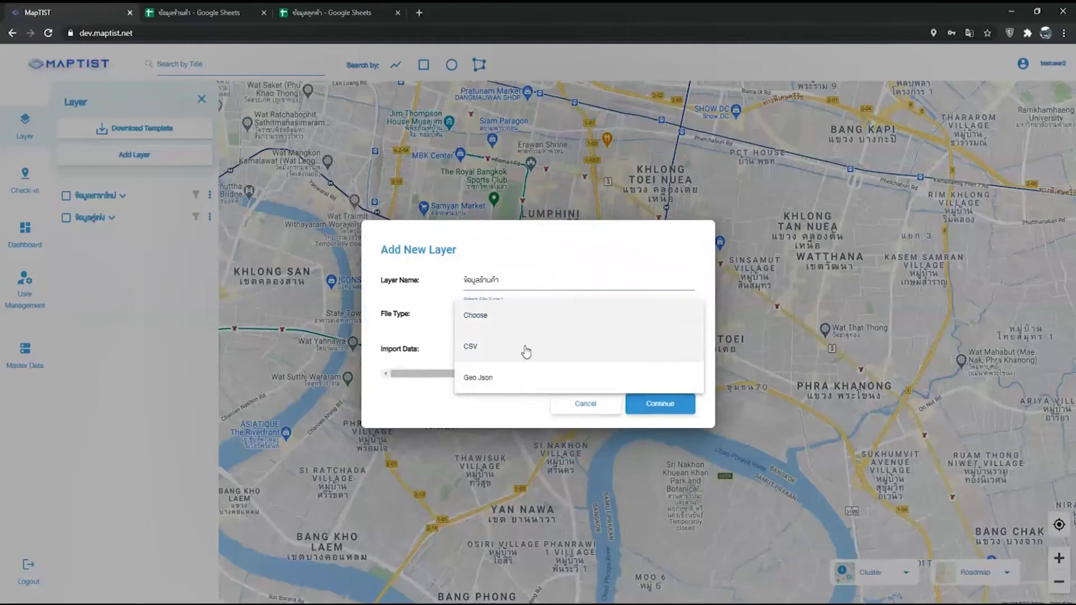
click(526, 348)
Import ข้อมูลร้านค้า.csv from the Webinar Data folder into the new layer and continue to its field settings.
click(505, 355)
click(186, 128)
double_click(140, 297)
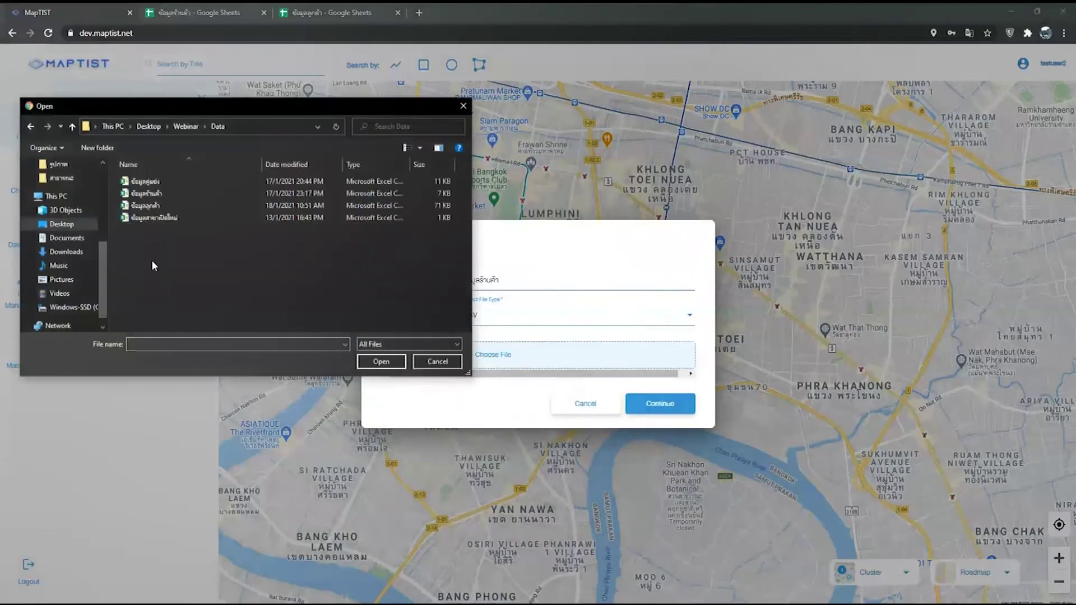
click(145, 194)
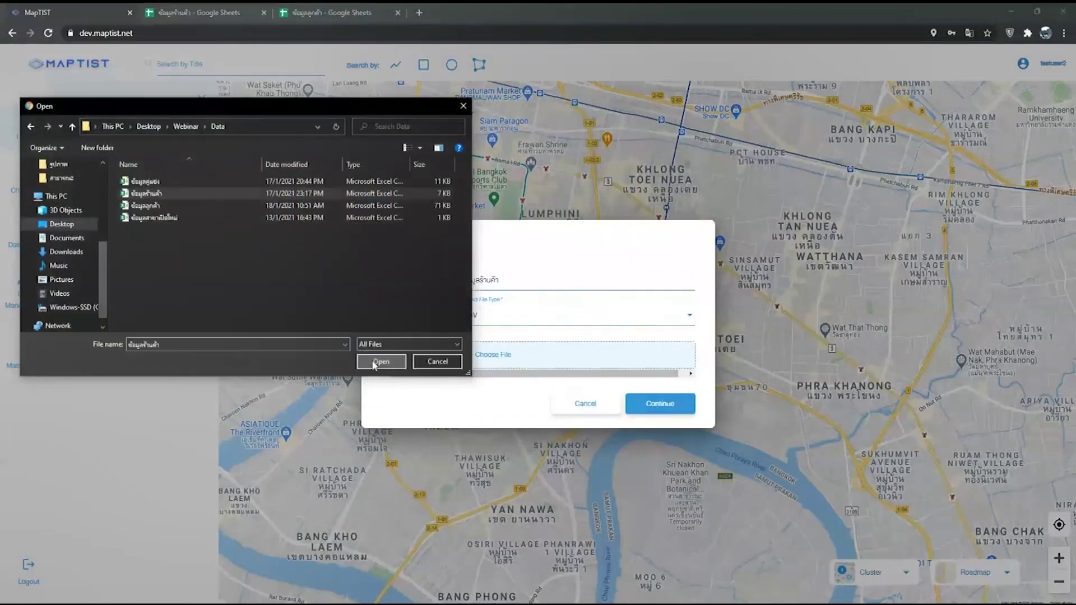
click(380, 362)
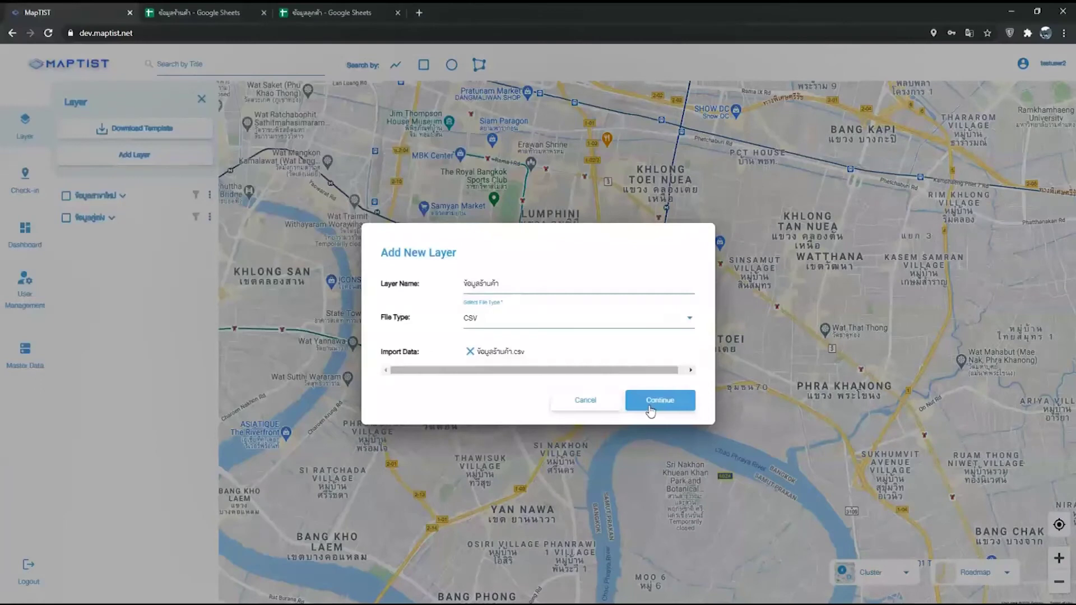
click(650, 411)
Use ชื่อร้าน as the layer's title field and เขต as its sub-layer field.
click(548, 238)
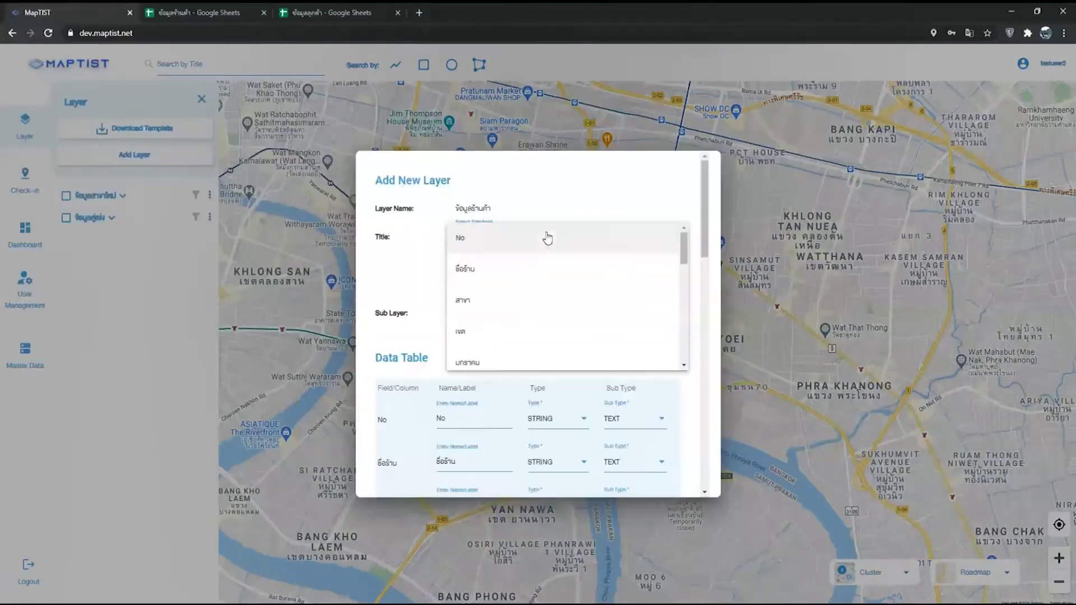
click(521, 269)
click(607, 309)
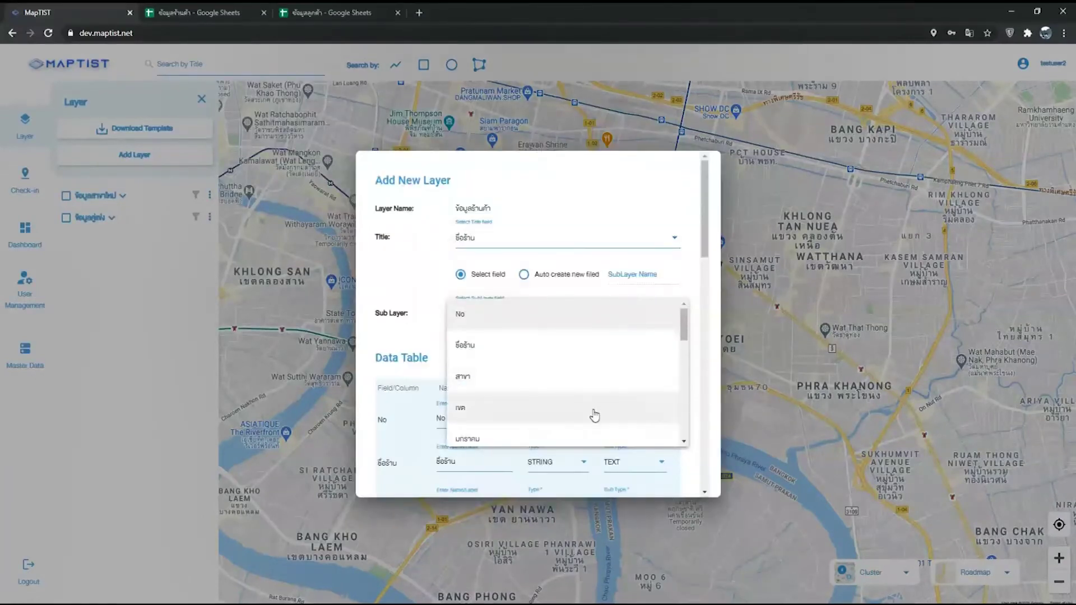
click(594, 416)
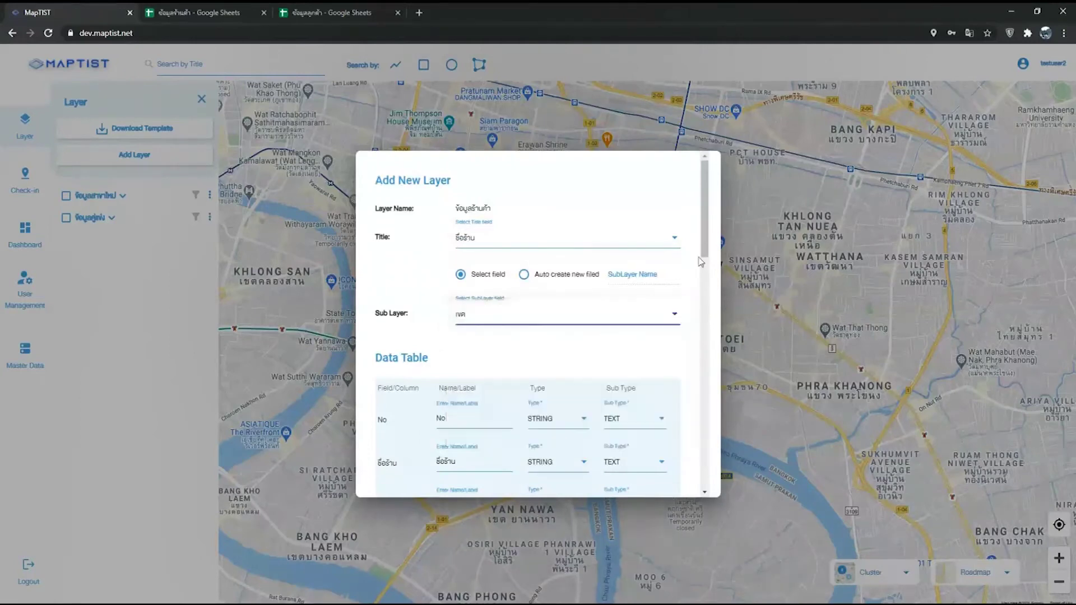
Set the Latitude field's type to LOCATION and its sub type to LATITUDE in the data table.
scroll(705, 260, down, 1)
drag(705, 260, 712, 295)
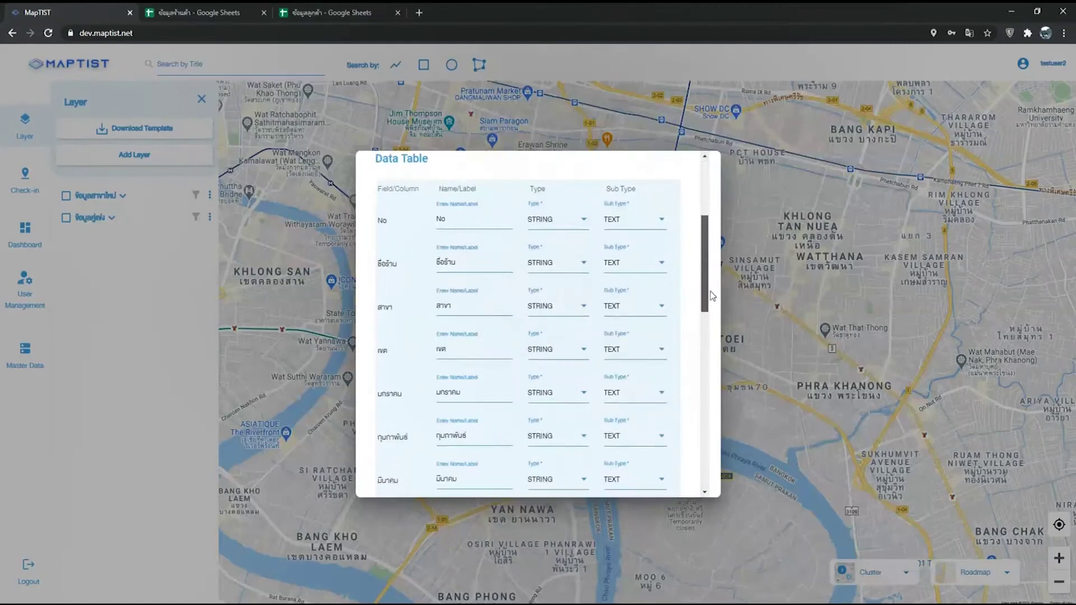
drag(713, 295, 716, 454)
click(554, 428)
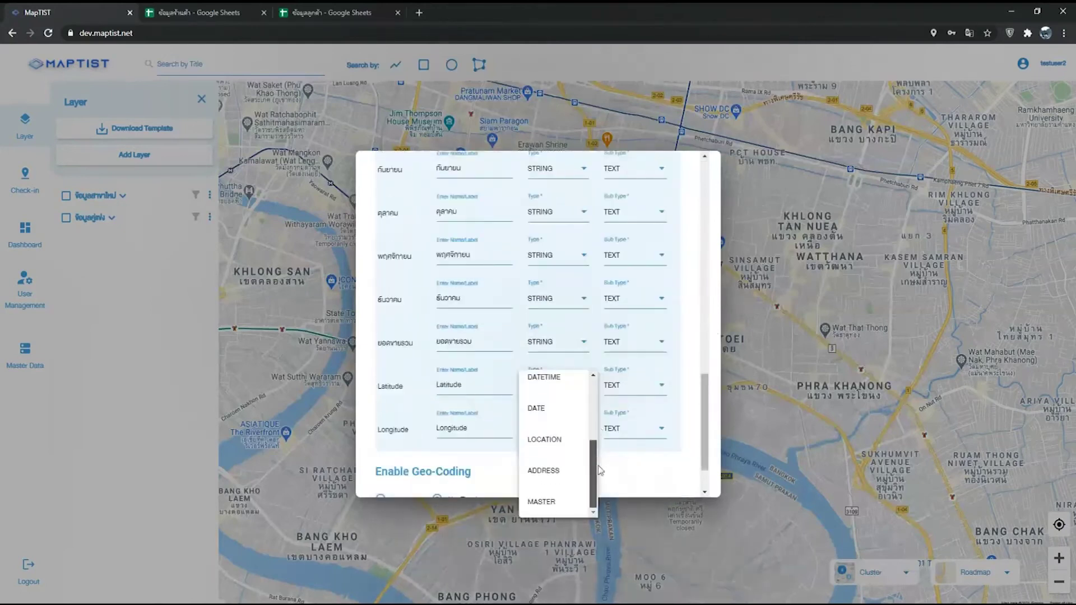
drag(593, 476, 594, 394)
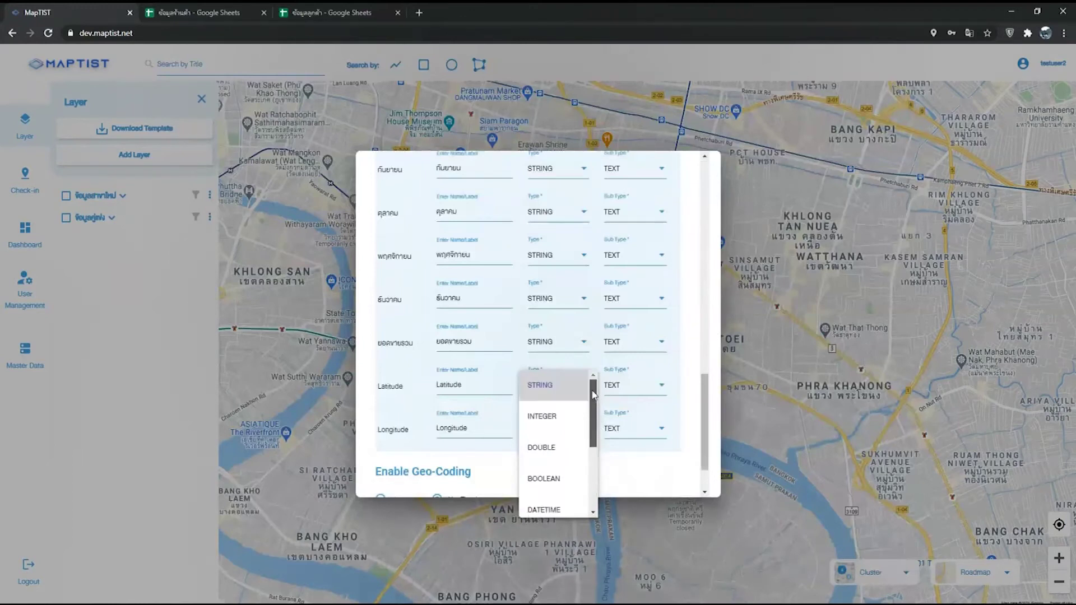
scroll(572, 446, down, 2)
click(575, 439)
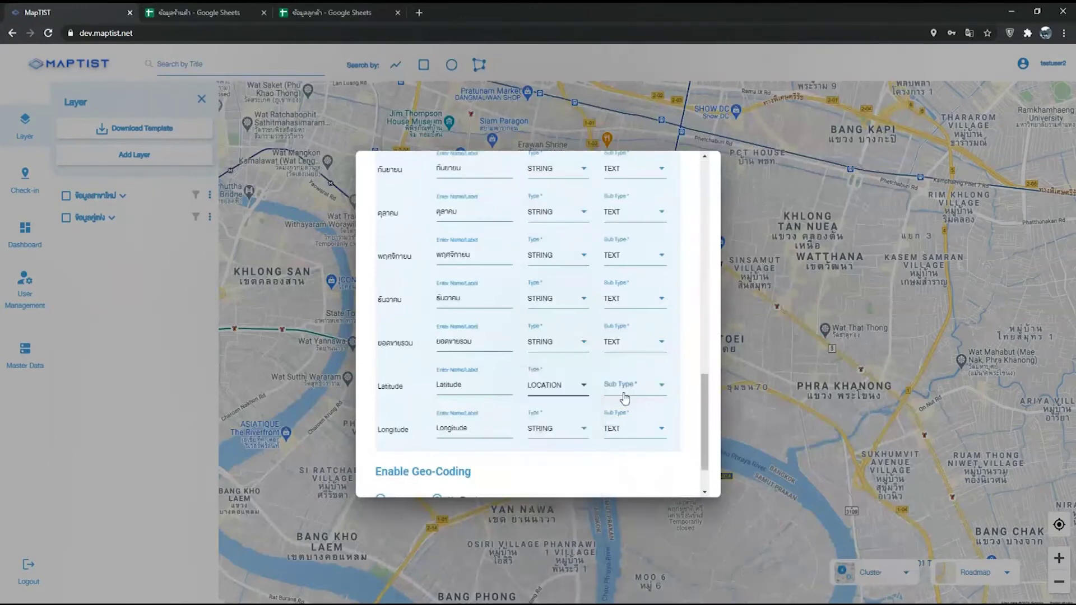
click(631, 393)
click(630, 386)
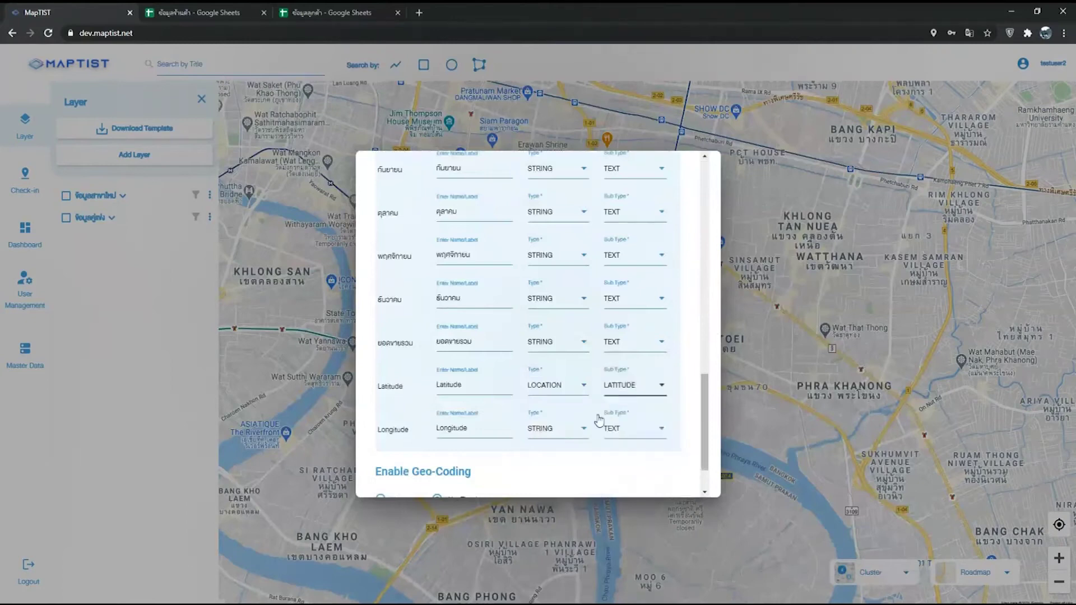
Set the Longitude field's type to LOCATION and its sub type to LONGITUDE.
click(584, 432)
drag(593, 445, 591, 511)
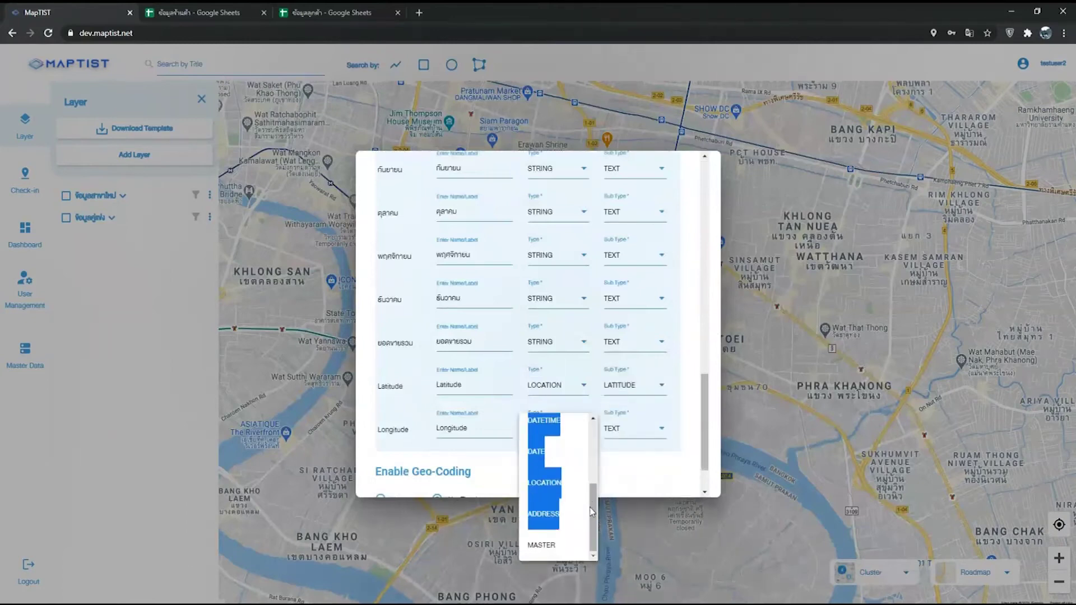
click(545, 481)
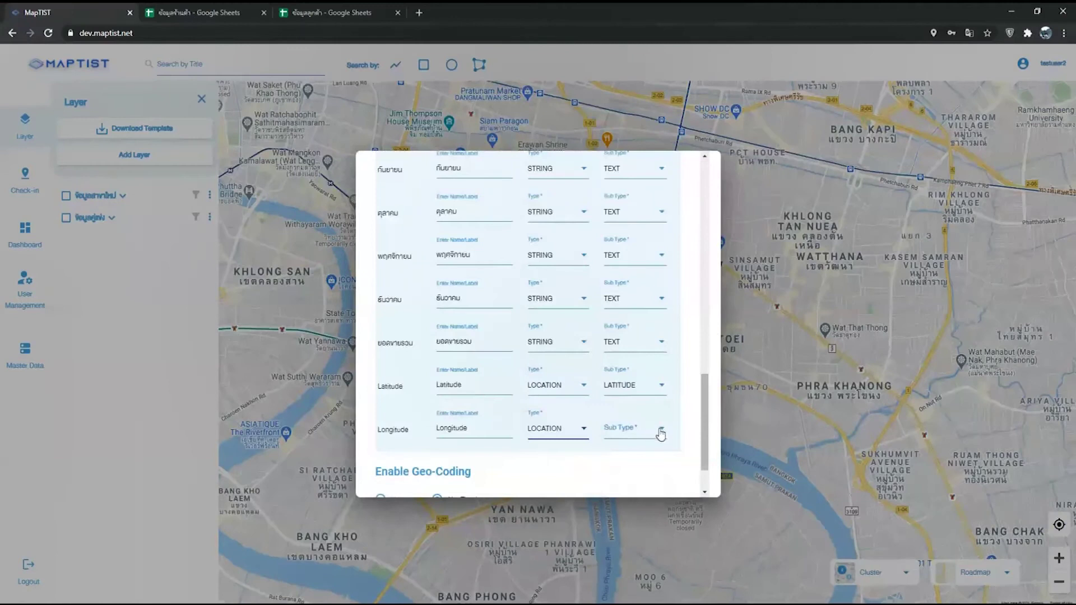
click(660, 431)
click(622, 459)
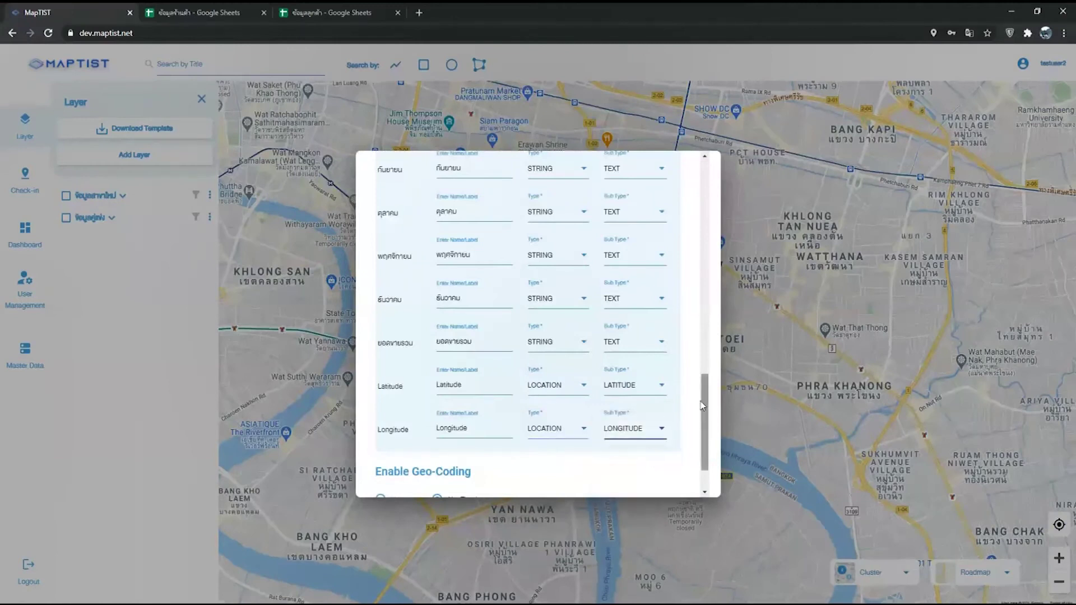
Add the configured ข้อมูลร้านค้า layer and view its store markers across Bangkok.
scroll(705, 411, down, 1)
scroll(705, 410, down, 1)
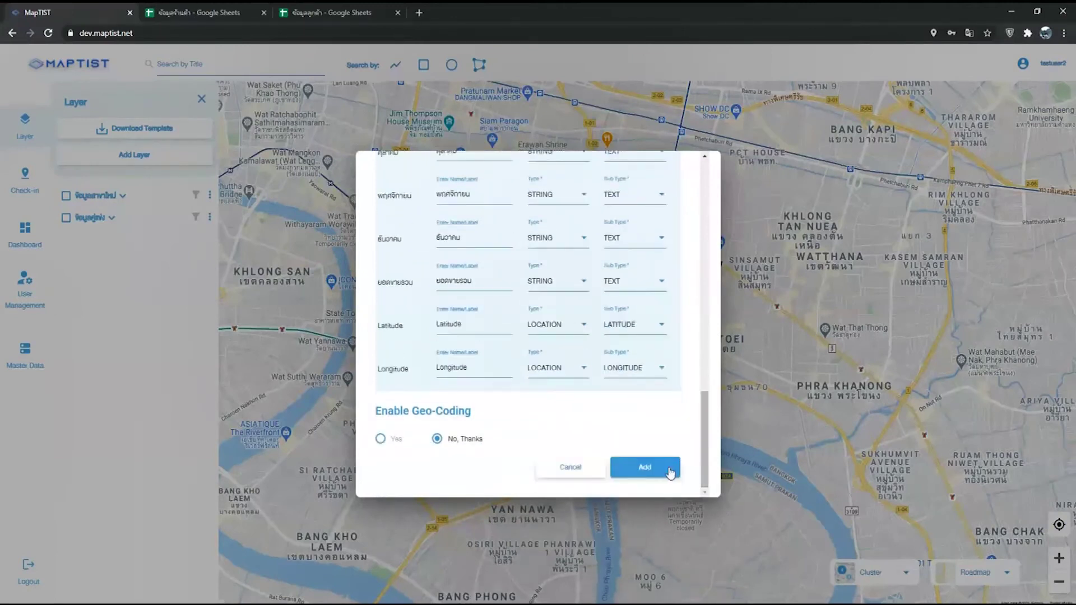
click(651, 472)
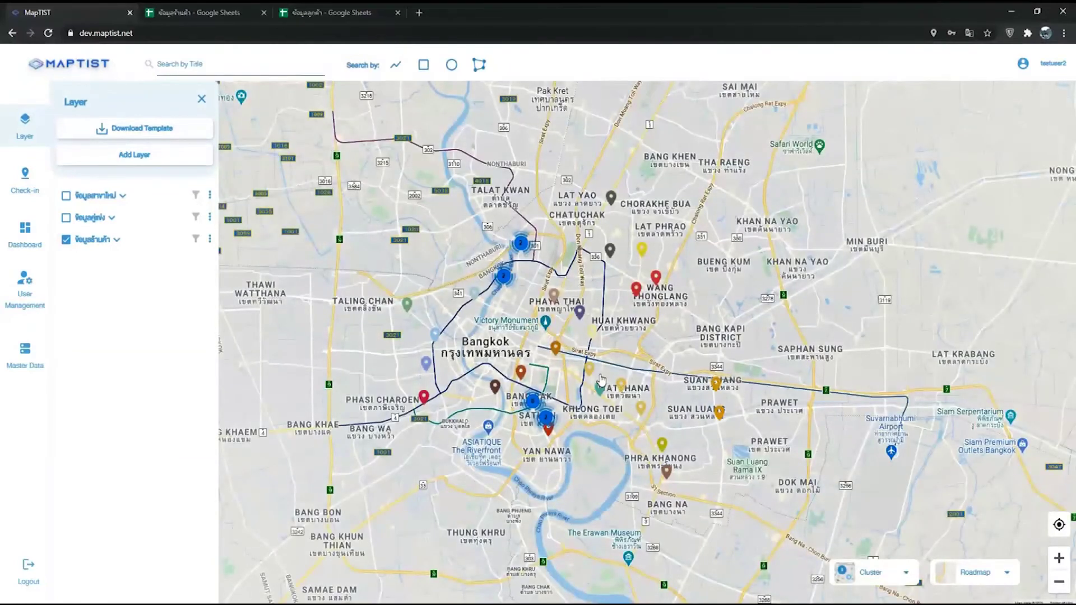
scroll(601, 380, down, 3)
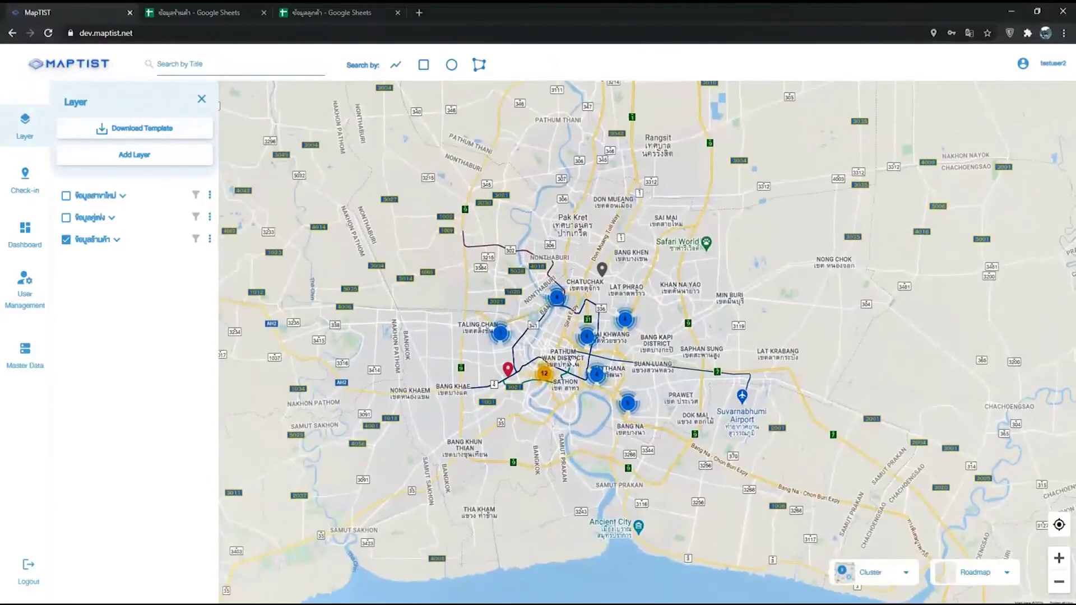
scroll(571, 359, up, 2)
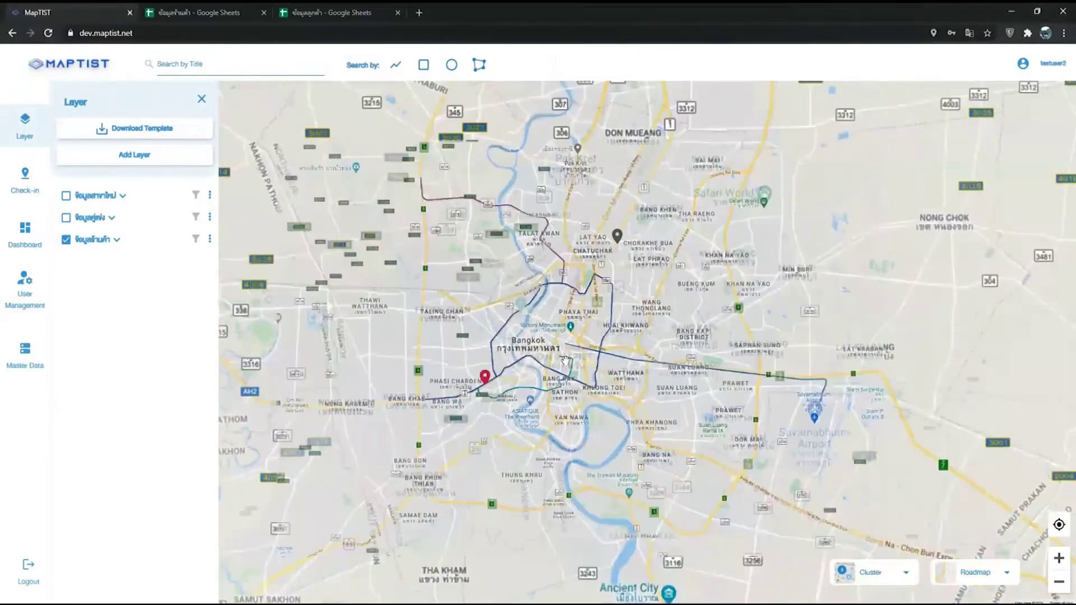
Switch the ข้อมูลร้านค้า store markers in central Bangkok from Cluster to Pin display.
scroll(566, 361, up, 1)
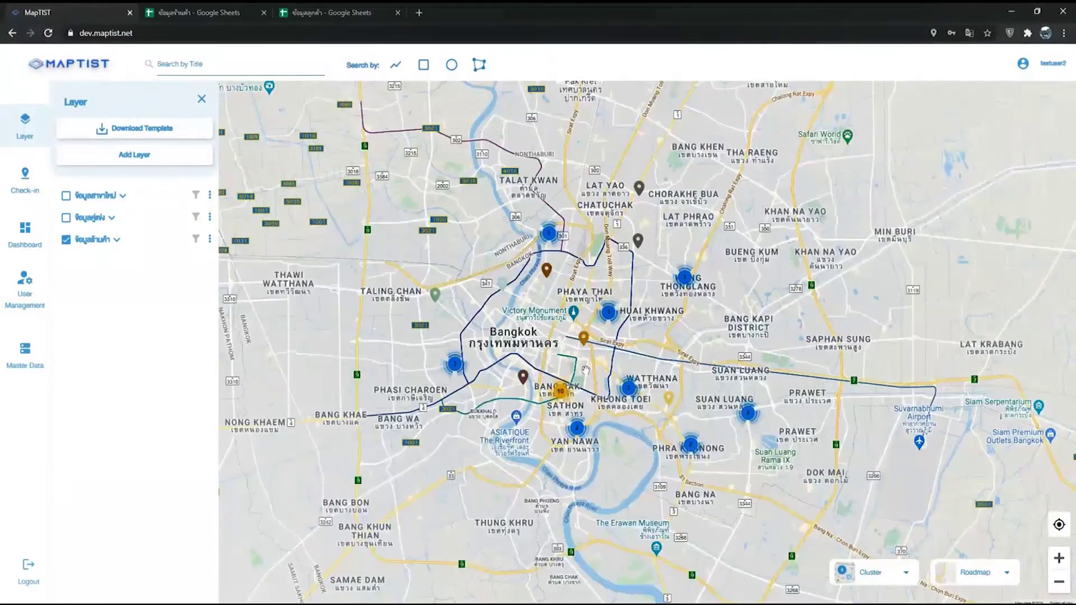
scroll(602, 374, up, 1)
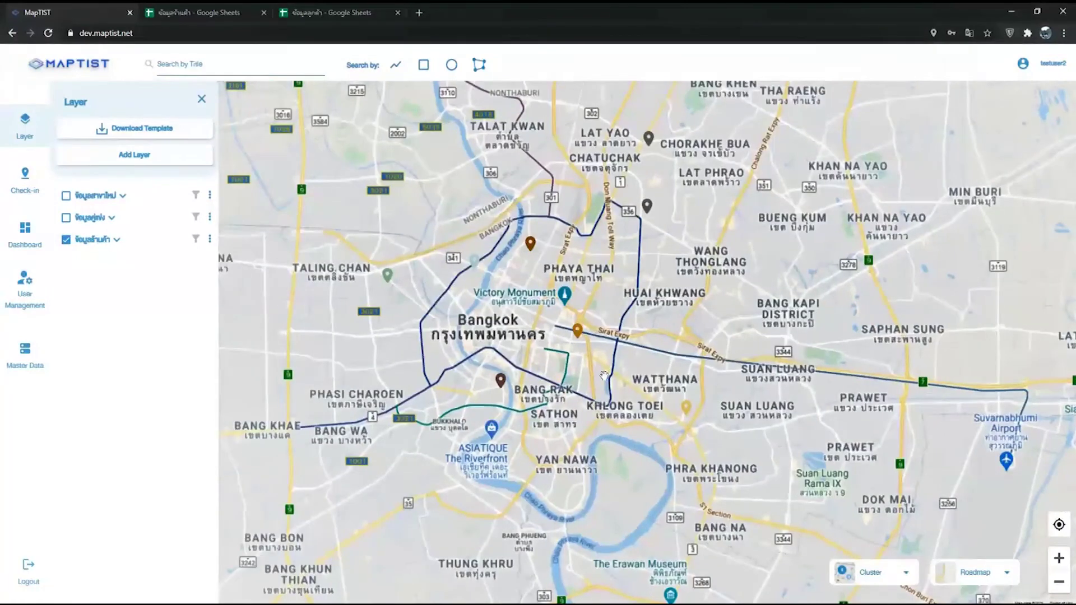
scroll(603, 374, up, 1)
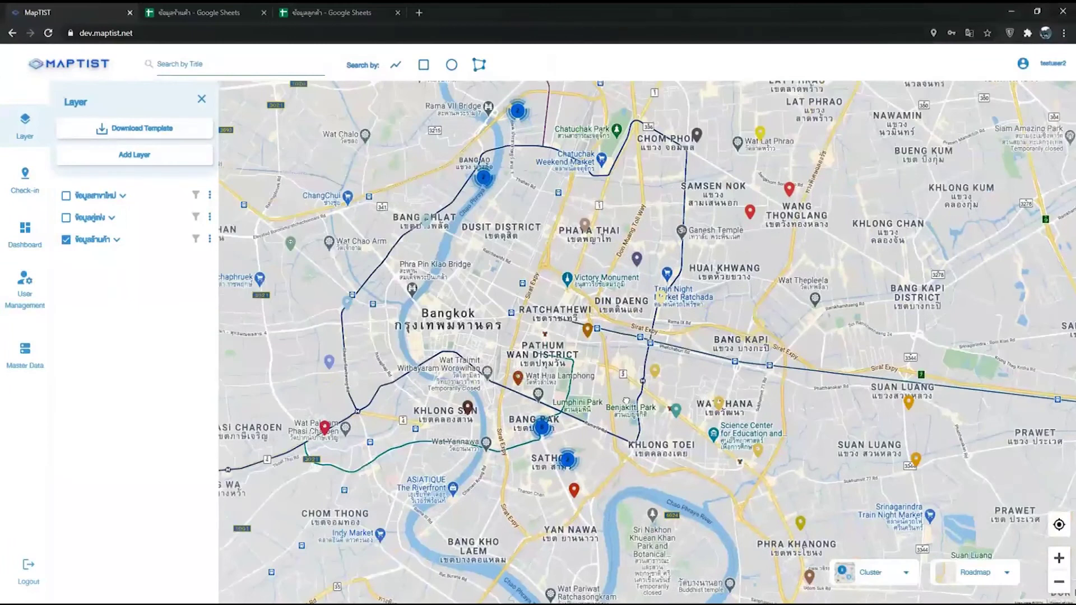
click(874, 572)
click(890, 538)
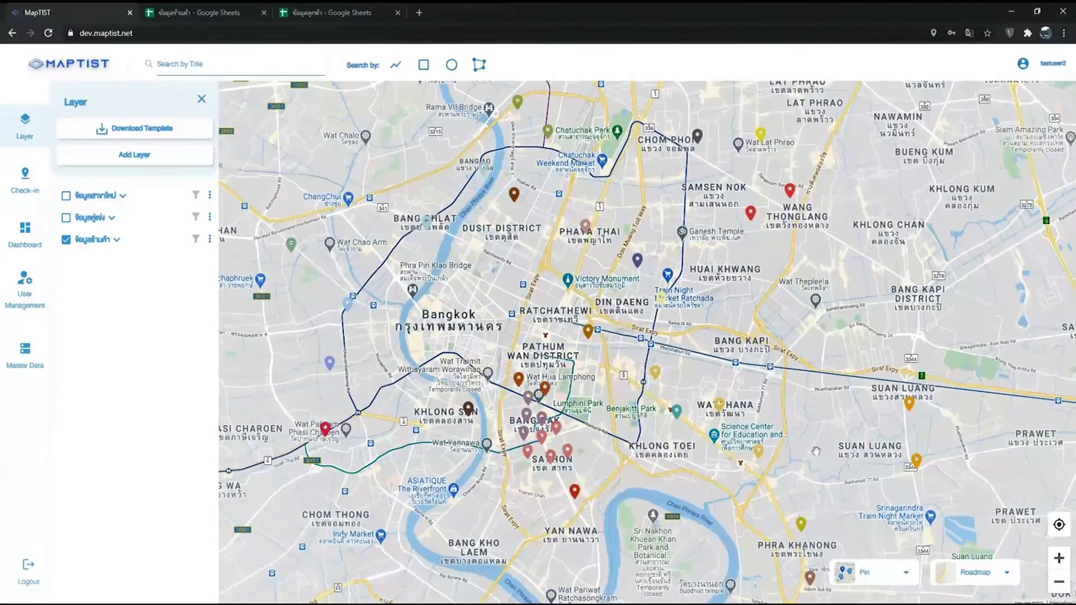
Change the ข้อมูลร้านค้า layer's style to Uniform Style and view the evenly styled pins across Bangkok.
drag(645, 376, 688, 385)
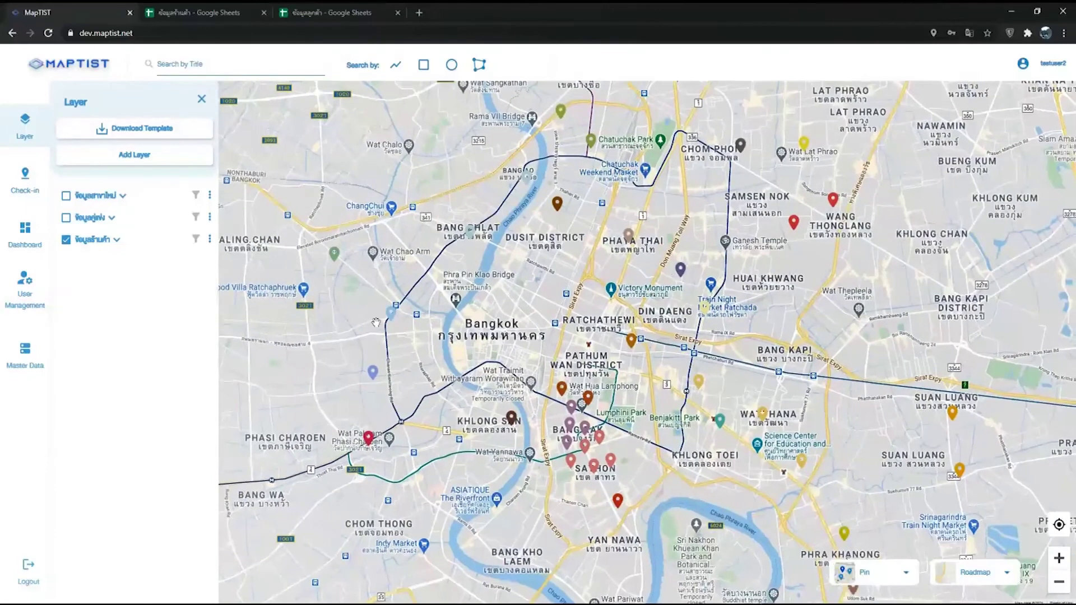
click(210, 240)
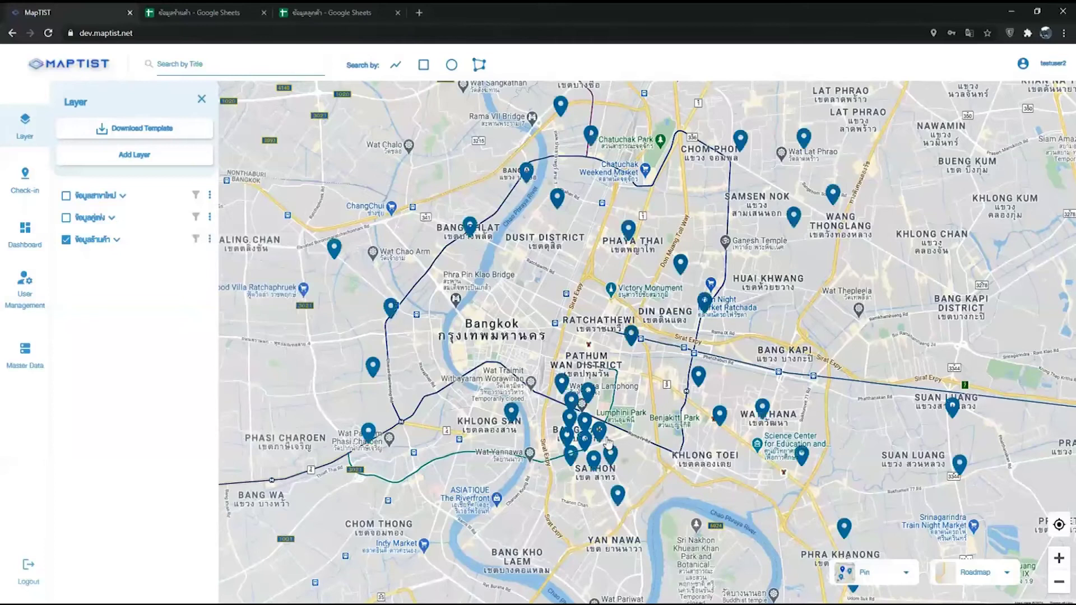
drag(608, 442, 600, 435)
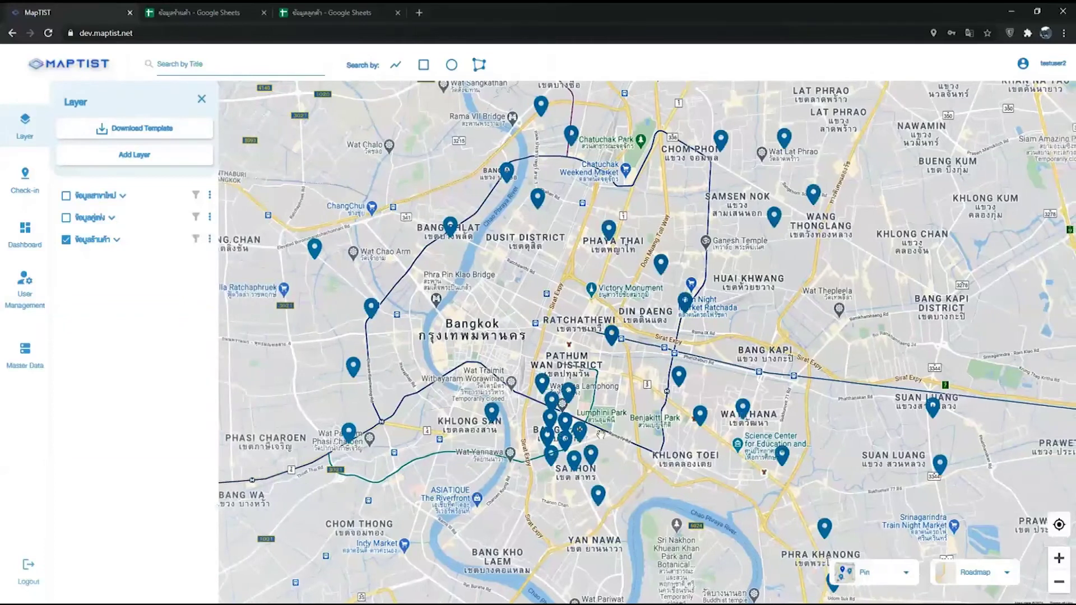
drag(941, 289, 922, 288)
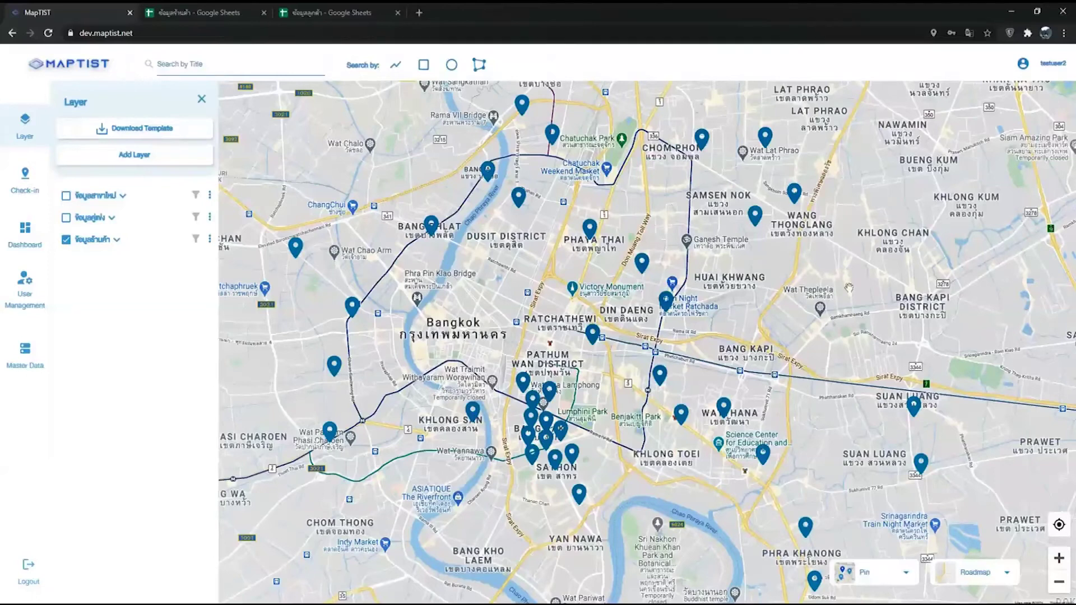
Change the ข้อมูลร้านค้า layer's style to Heat Map and view the store density around Bang Rak and Sathon.
click(209, 239)
mouse_move(281, 429)
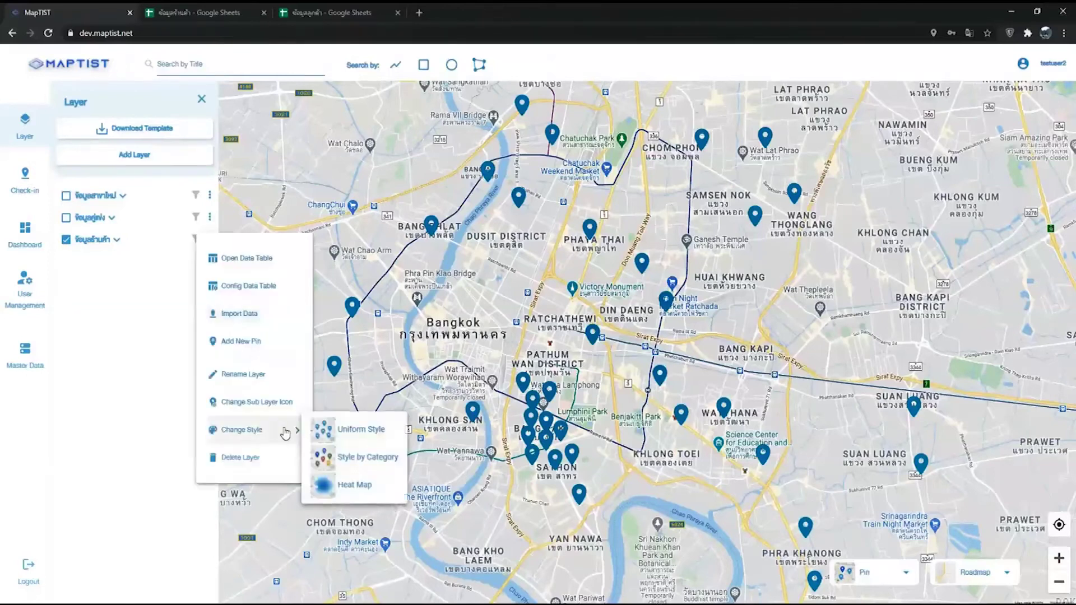
click(352, 481)
scroll(506, 441, down, 1)
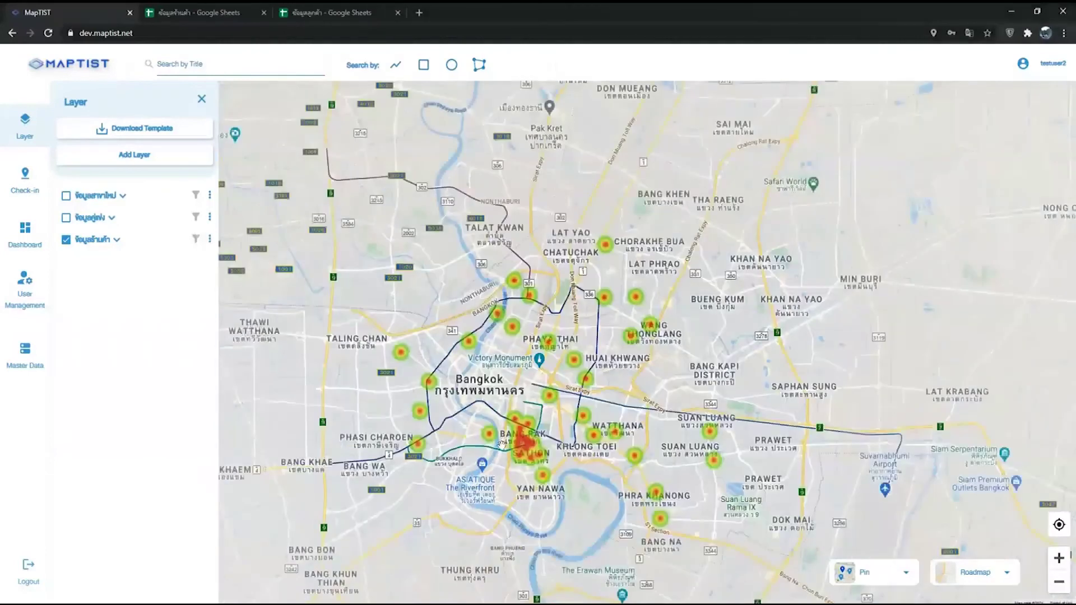
drag(526, 447, 541, 428)
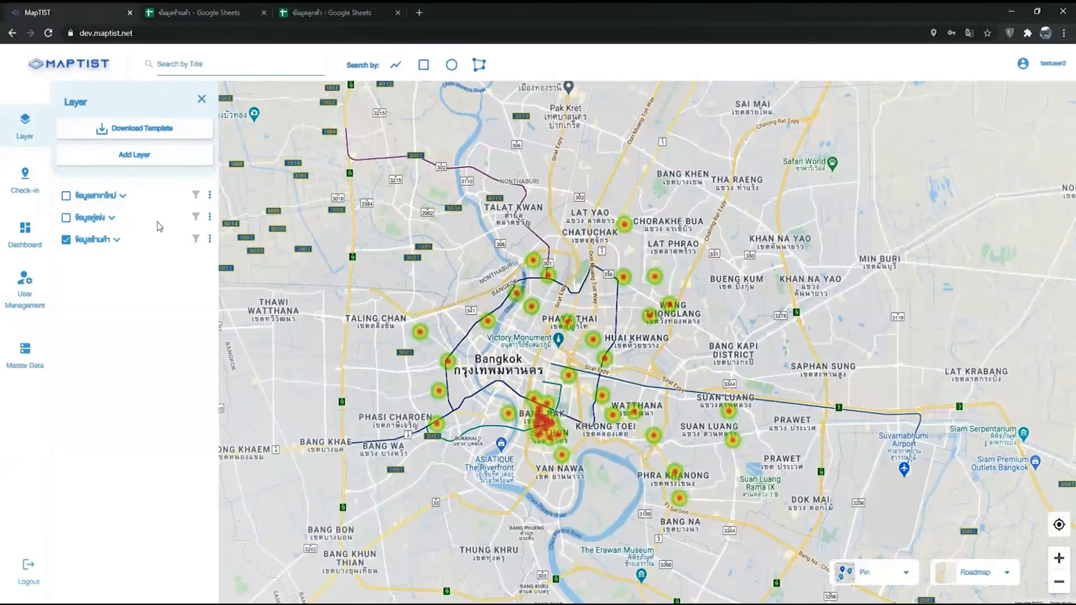
Show the ข้อมูลสาขาใหม่ layer on the map together with the store data.
click(66, 196)
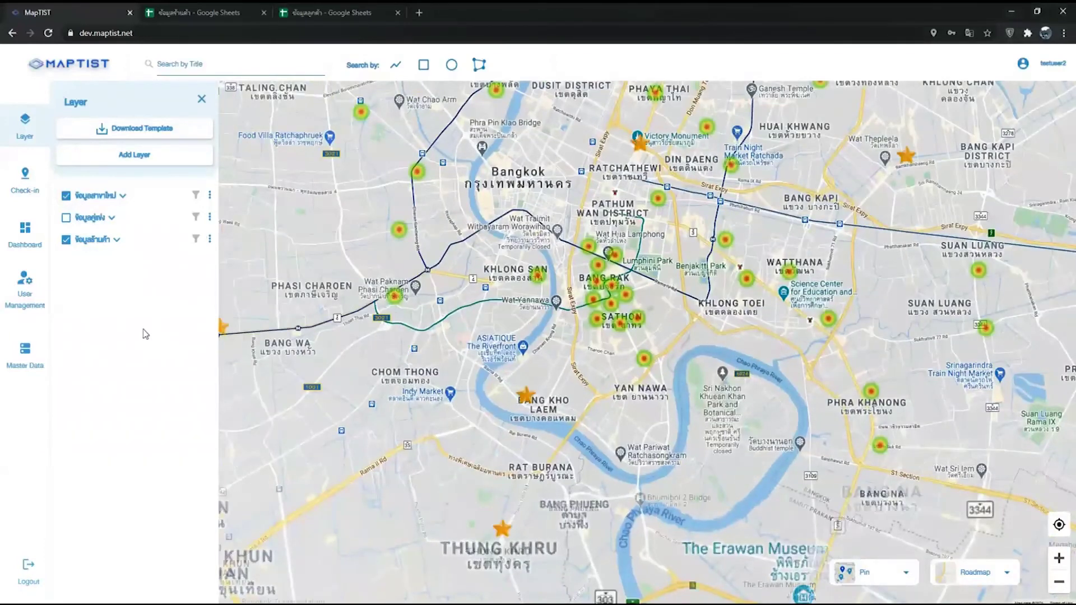
drag(533, 288, 544, 327)
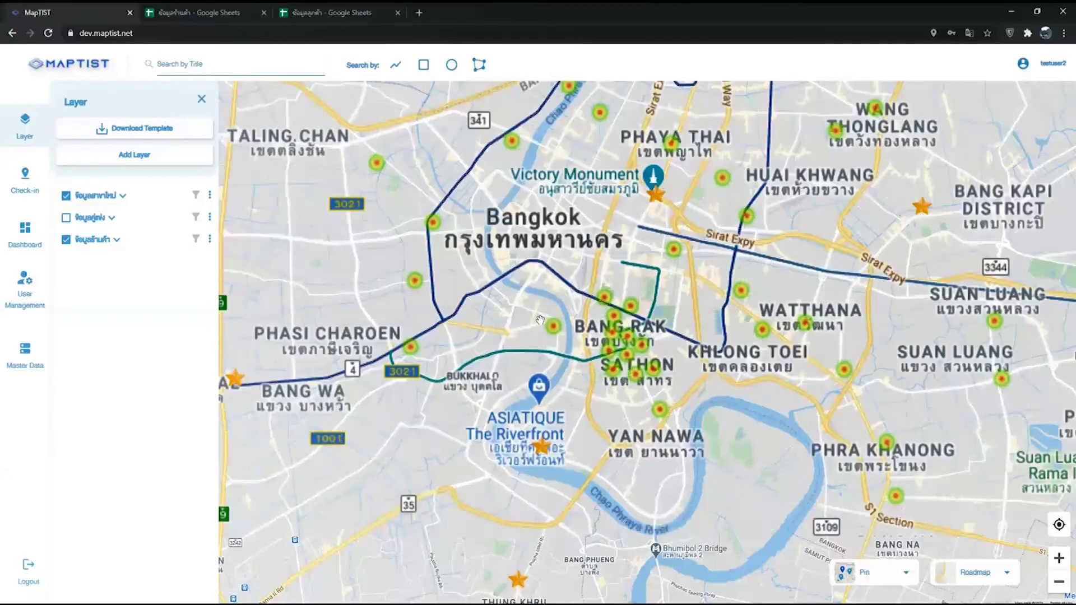
scroll(539, 320, down, 1)
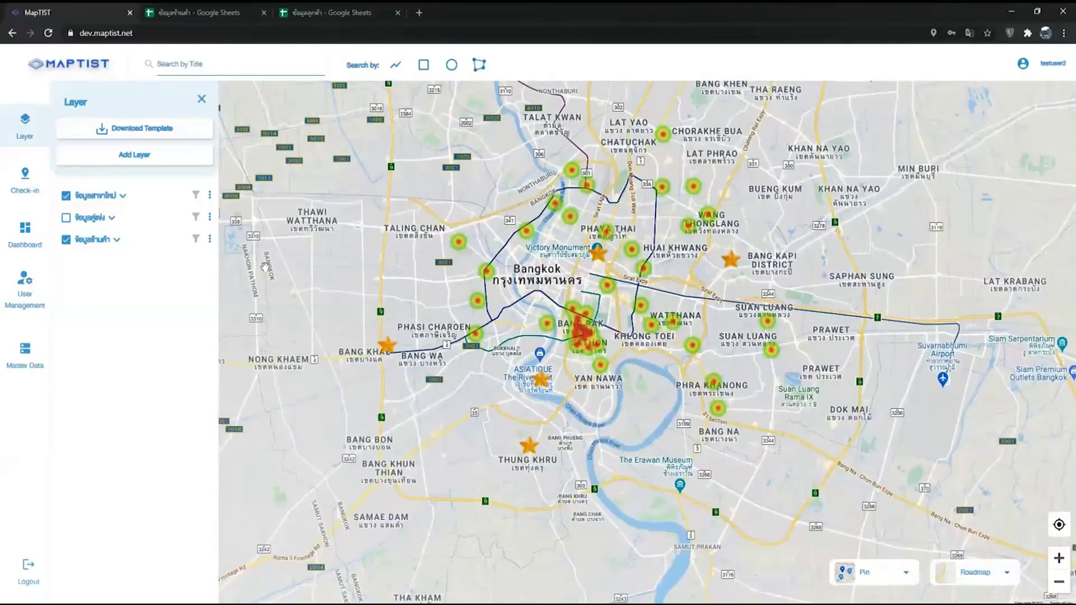
Show the ข้อมูลคู่แข่ง layer on the map and return the ข้อมูลร้านค้า layer to Uniform Style.
click(66, 217)
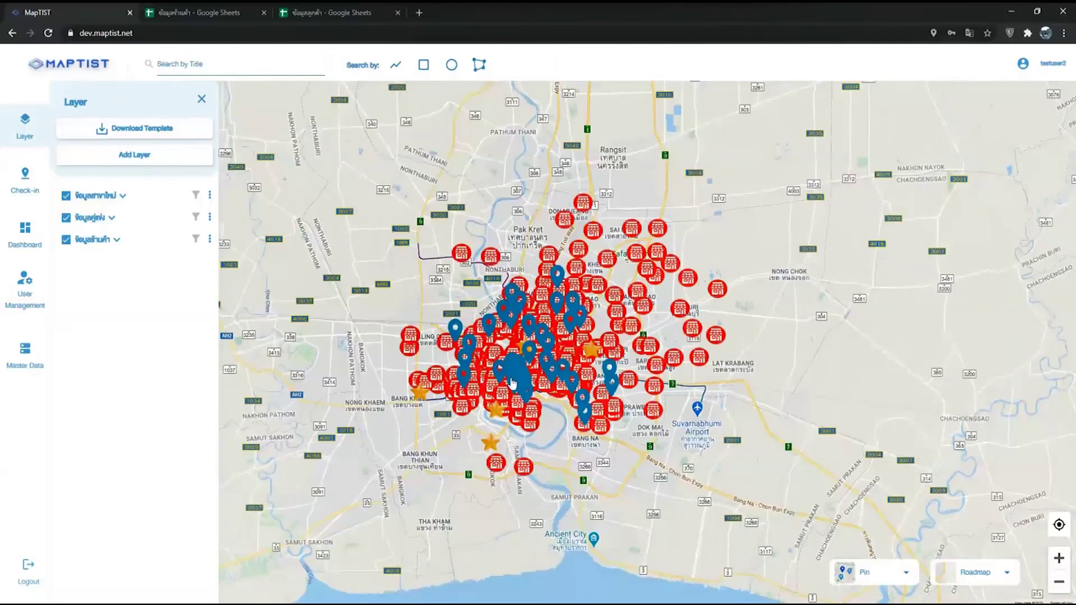
scroll(511, 383, up, 1)
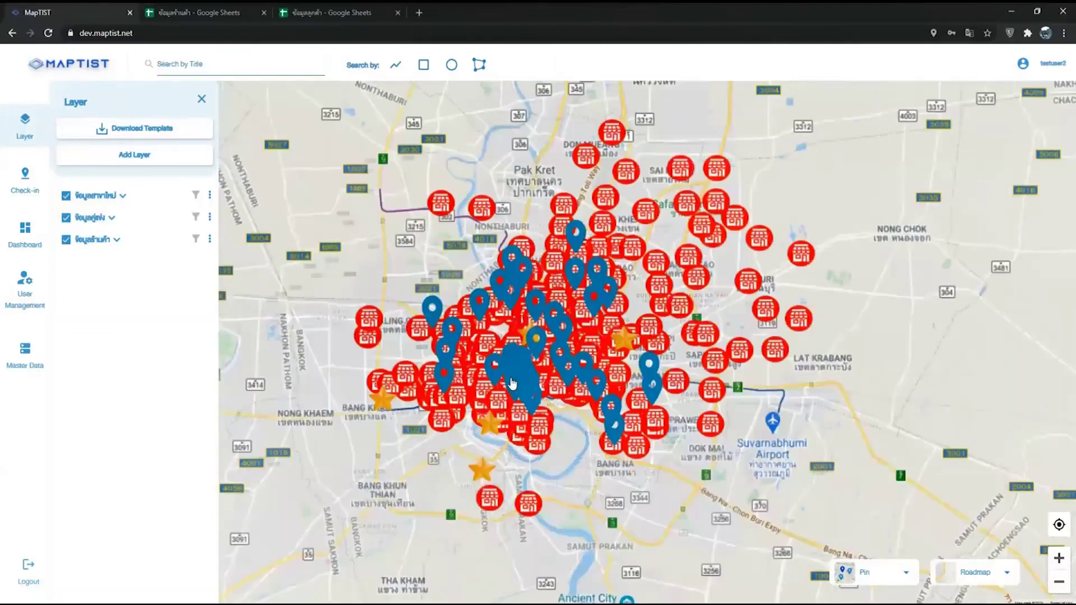
scroll(511, 383, up, 1)
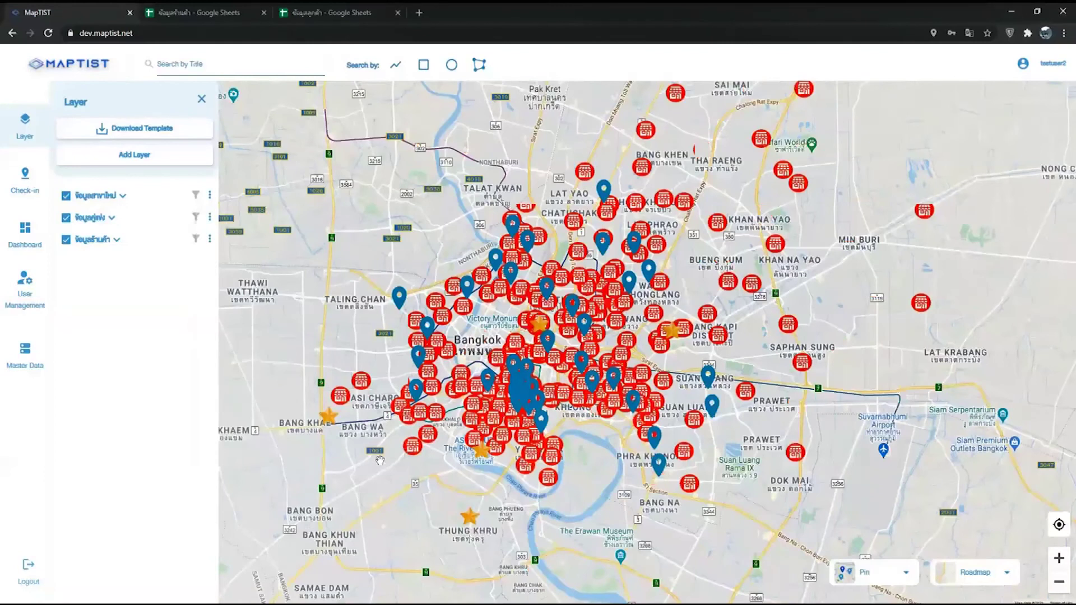
Change the ข้อมูลคู่แข่ง layer's style to Heat Map.
scroll(380, 460, up, 2)
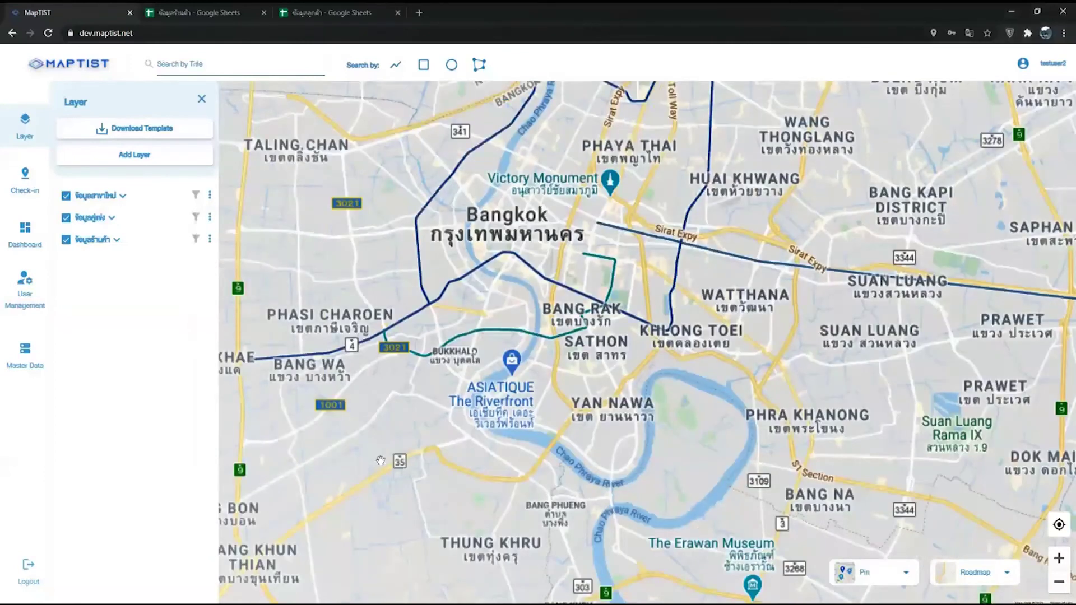
scroll(380, 461, up, 1)
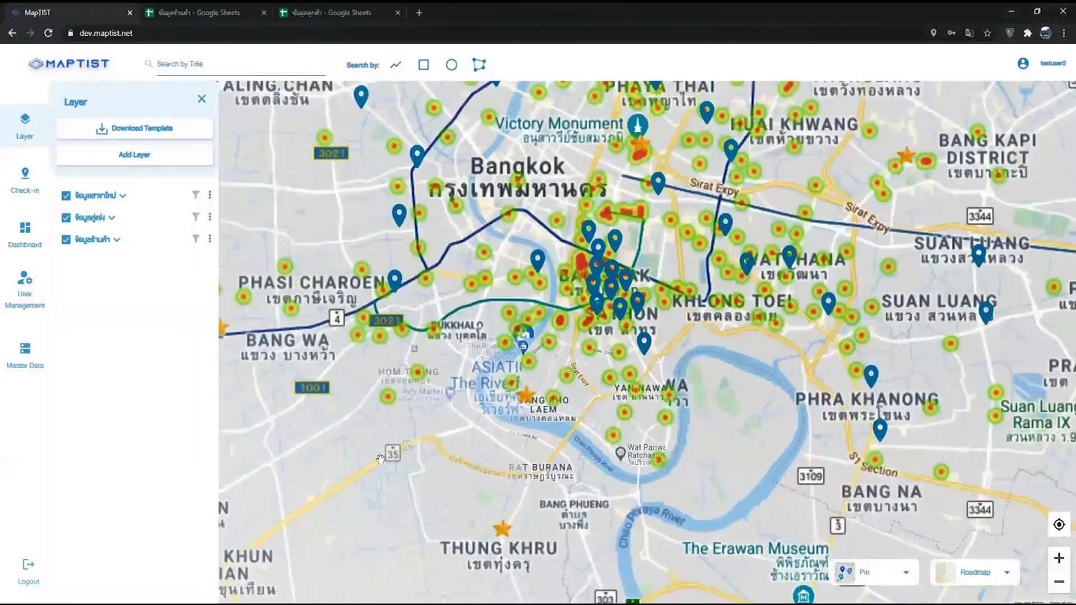
scroll(380, 460, down, 2)
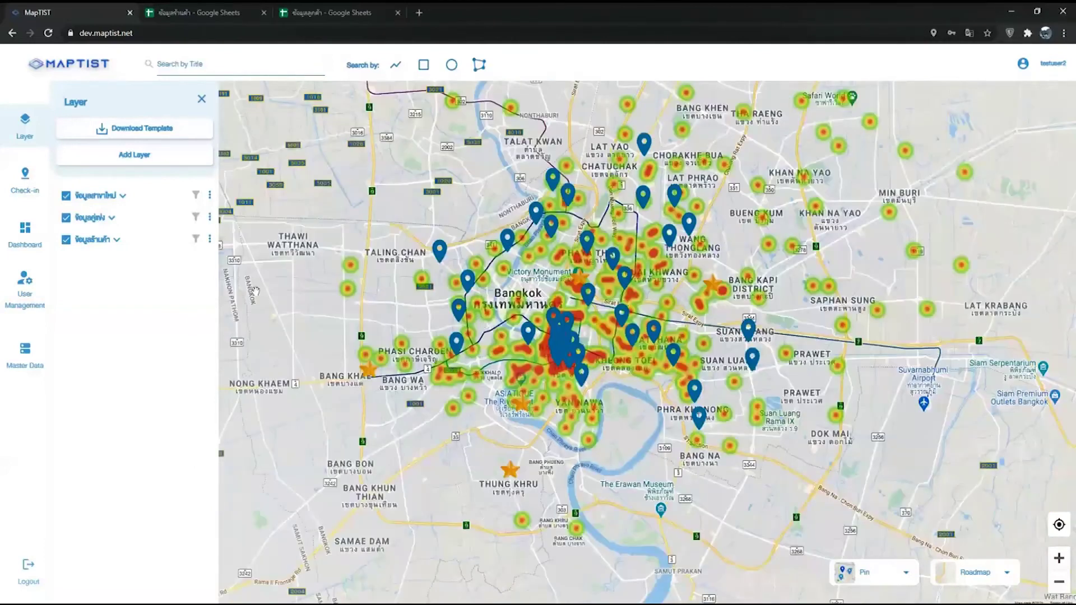
Hide the ข้อมูลร้านค้า layer and compare the competitor heat map with the new branch locations.
click(65, 241)
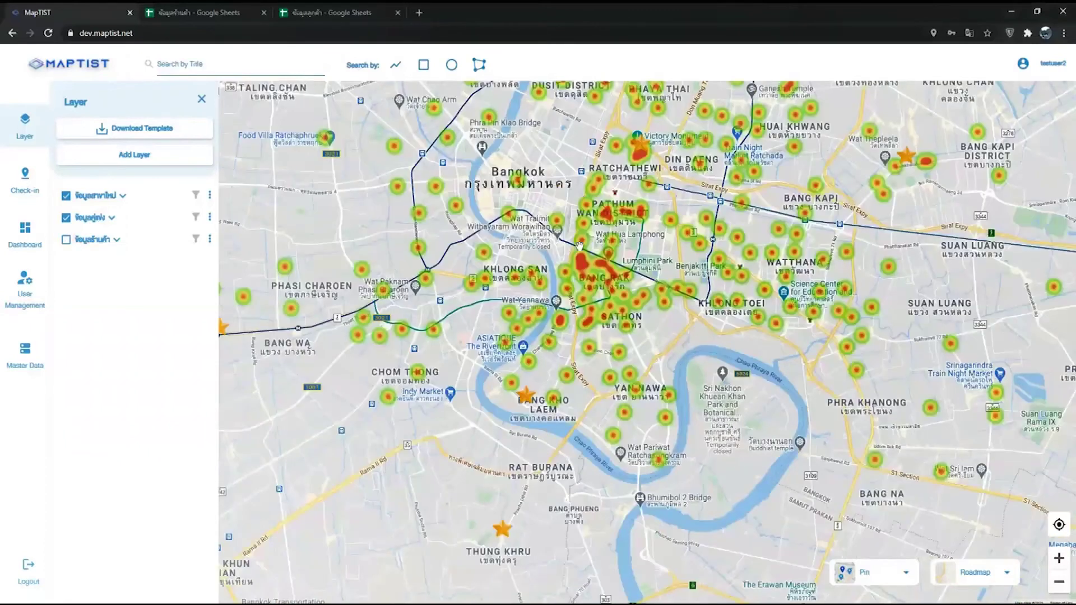
scroll(579, 245, down, 1)
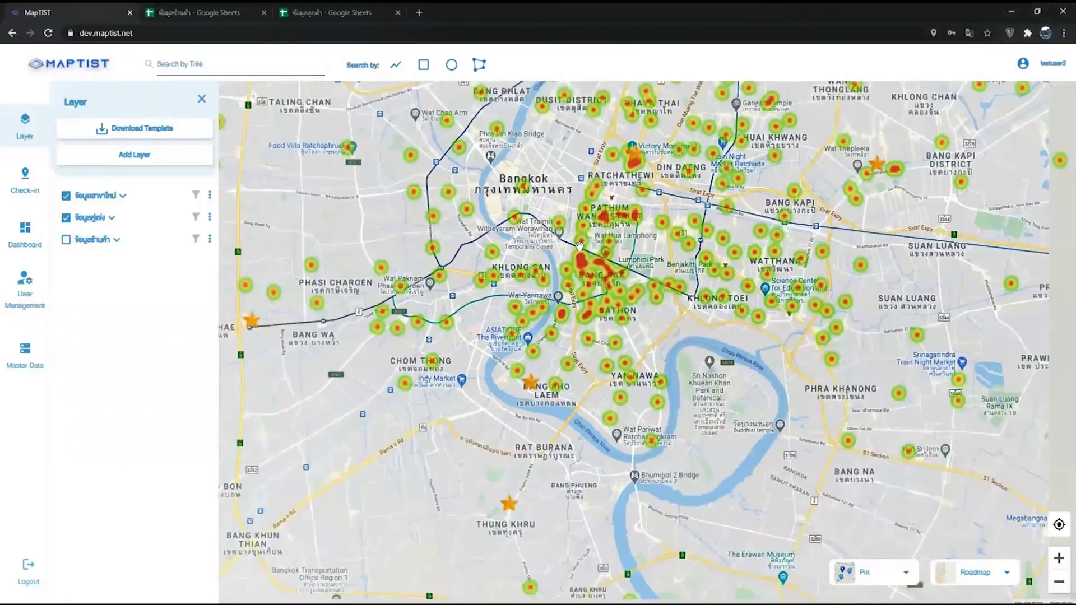
scroll(580, 245, down, 1)
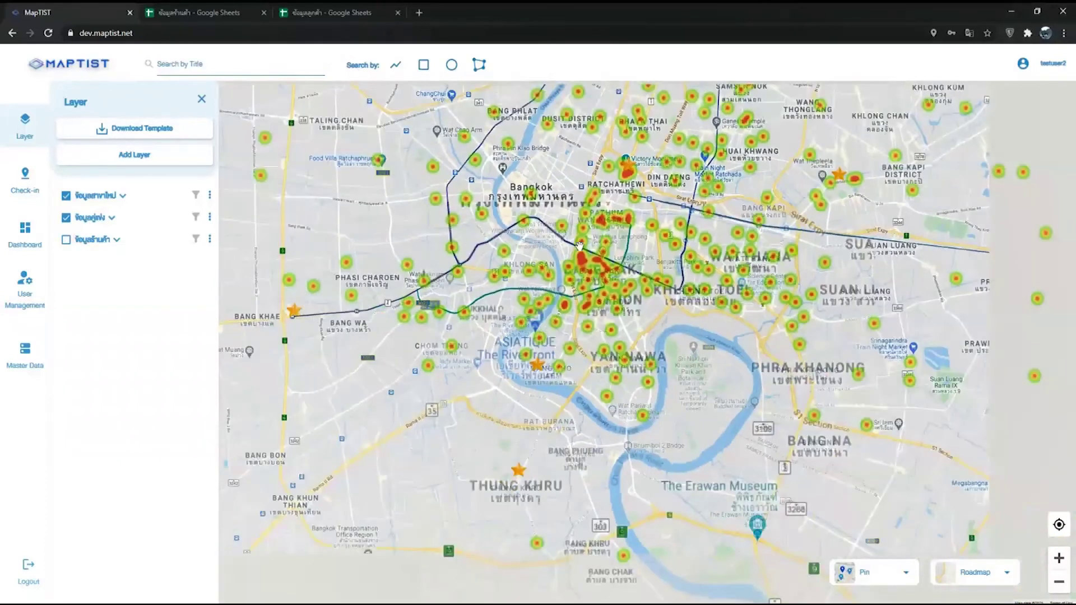
drag(580, 245, 584, 335)
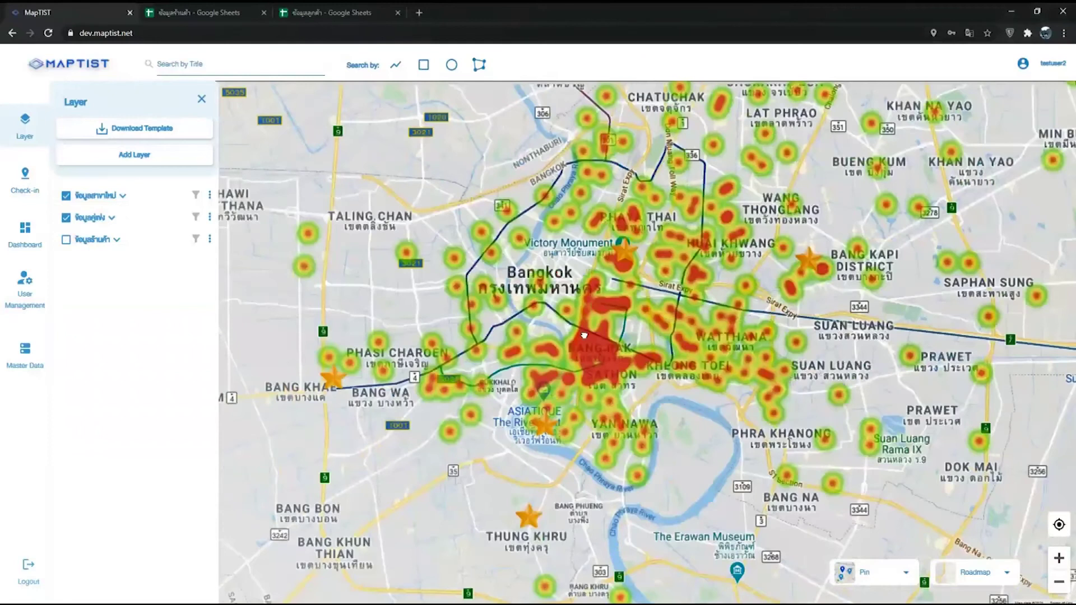
scroll(543, 416, down, 1)
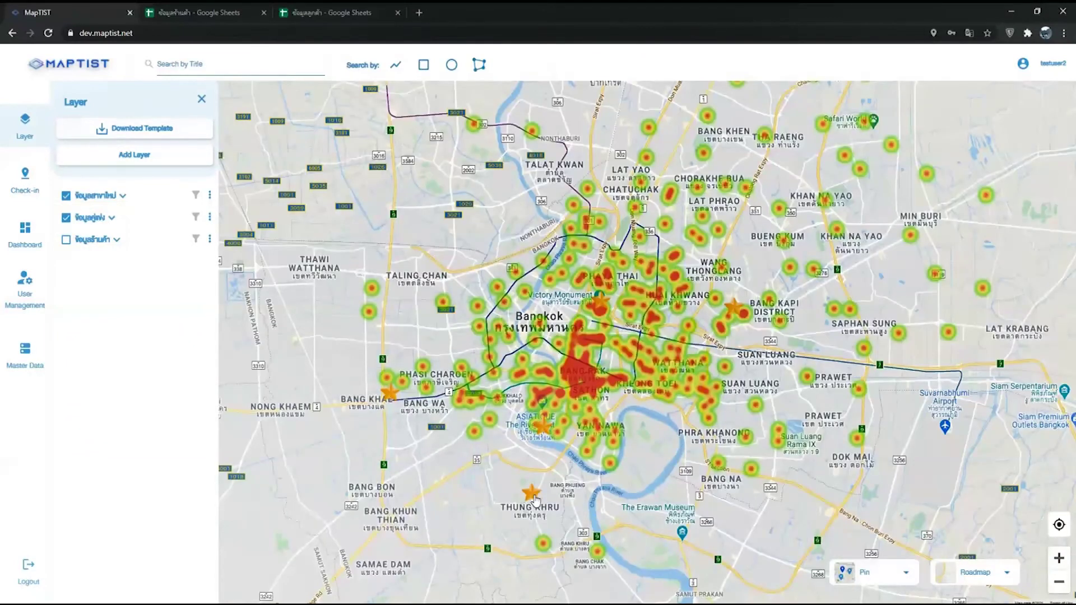
Check the details of the new branch marker in Thung Khru, and close its label and detail card.
click(533, 495)
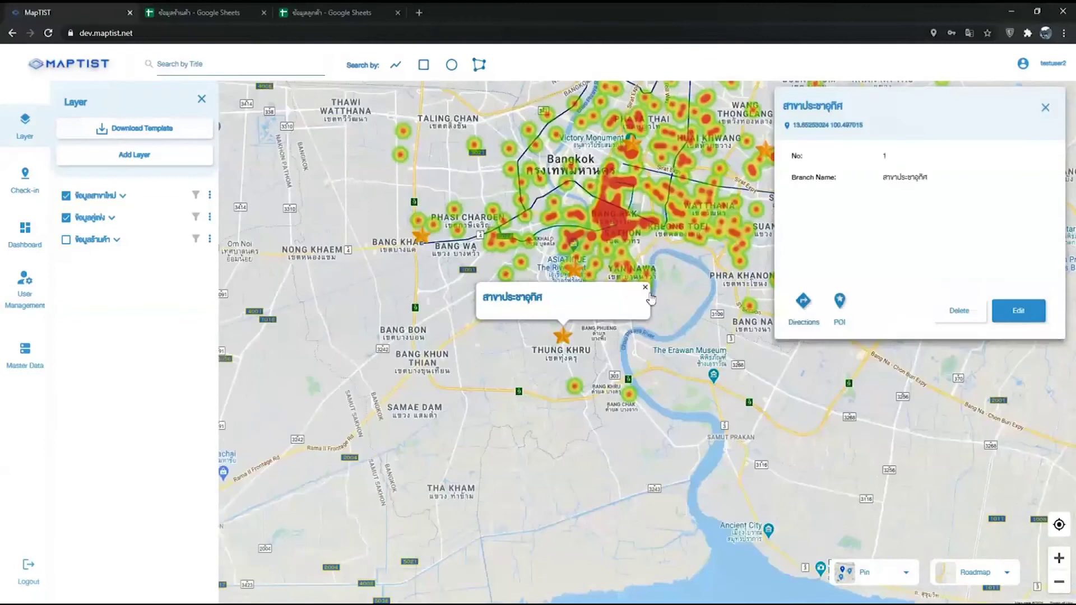
click(646, 288)
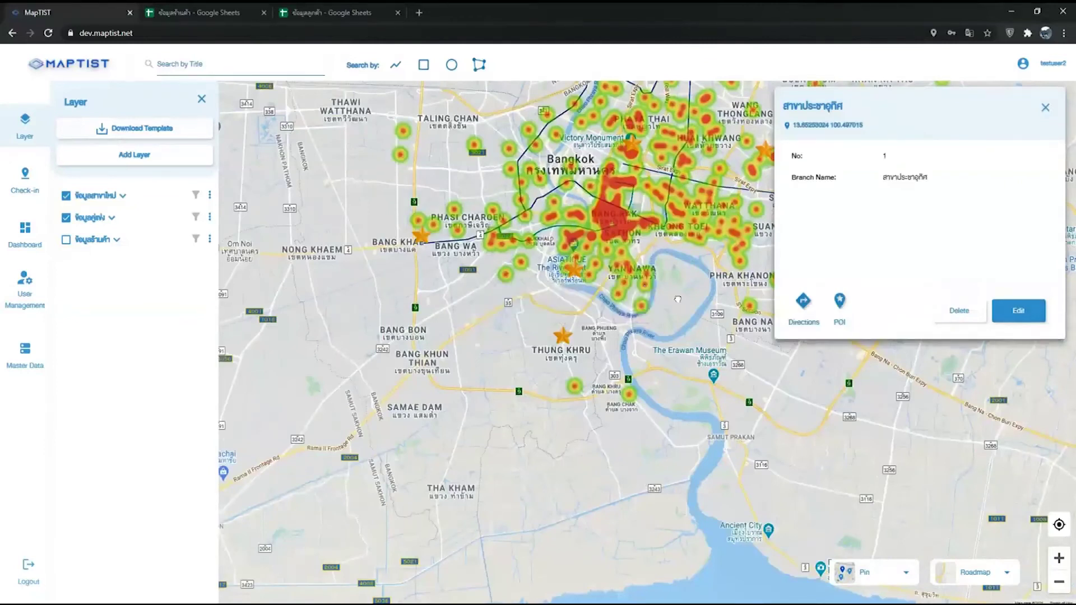
drag(678, 299, 648, 360)
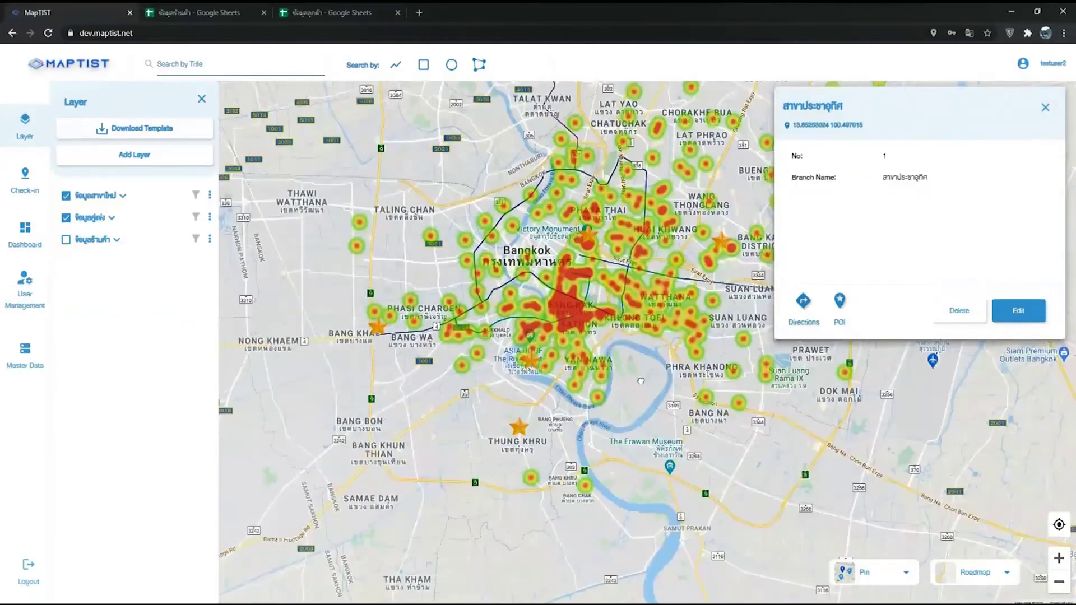
click(1045, 107)
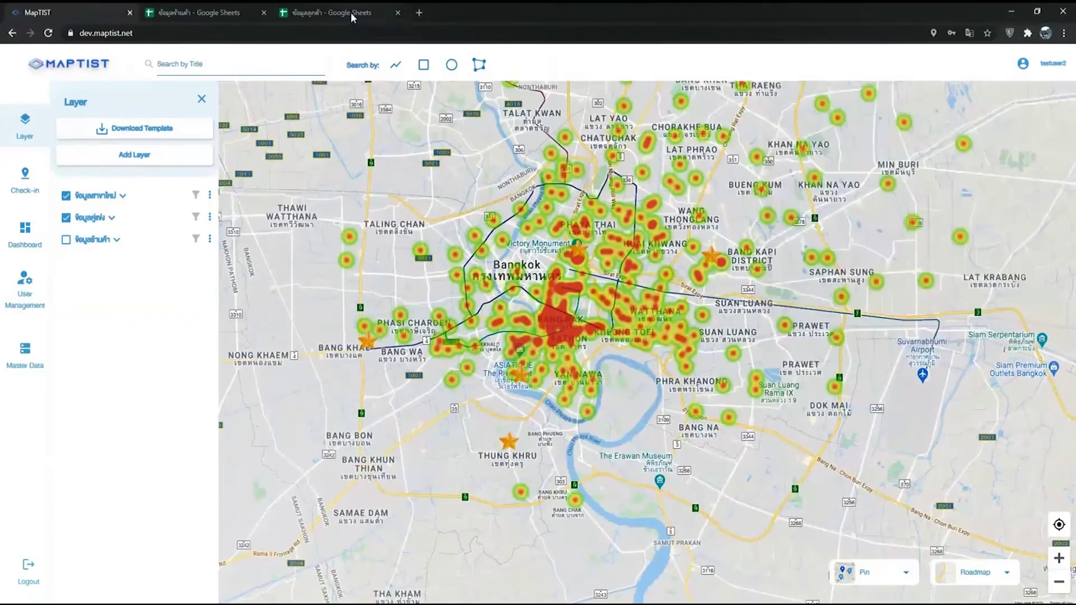
Switch to the ข้อมูลลูกค้า spreadsheet in Google Sheets and review its Name and Address columns.
click(353, 17)
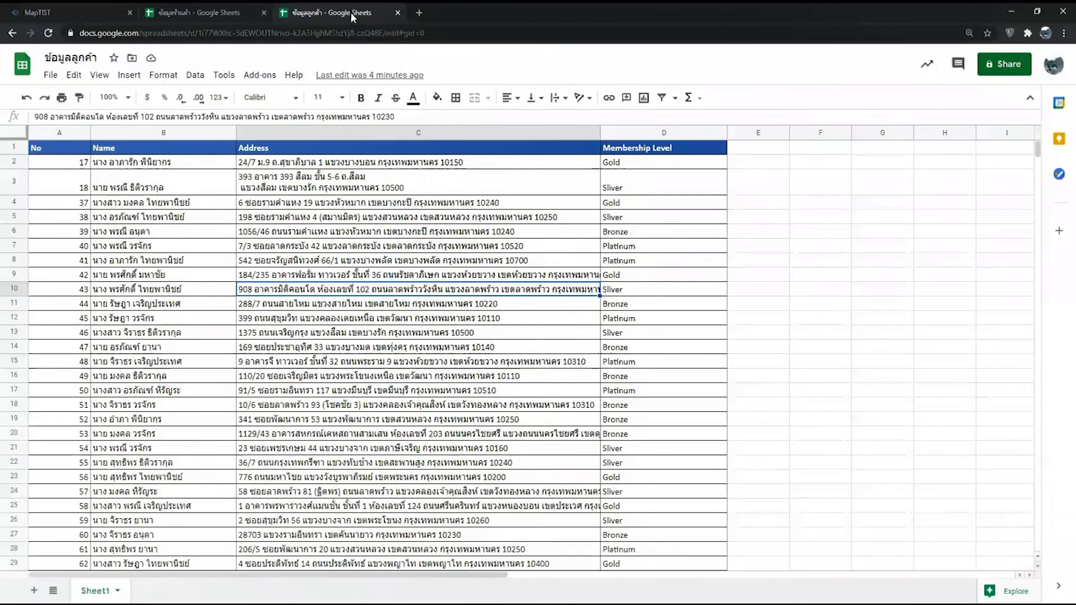
click(182, 179)
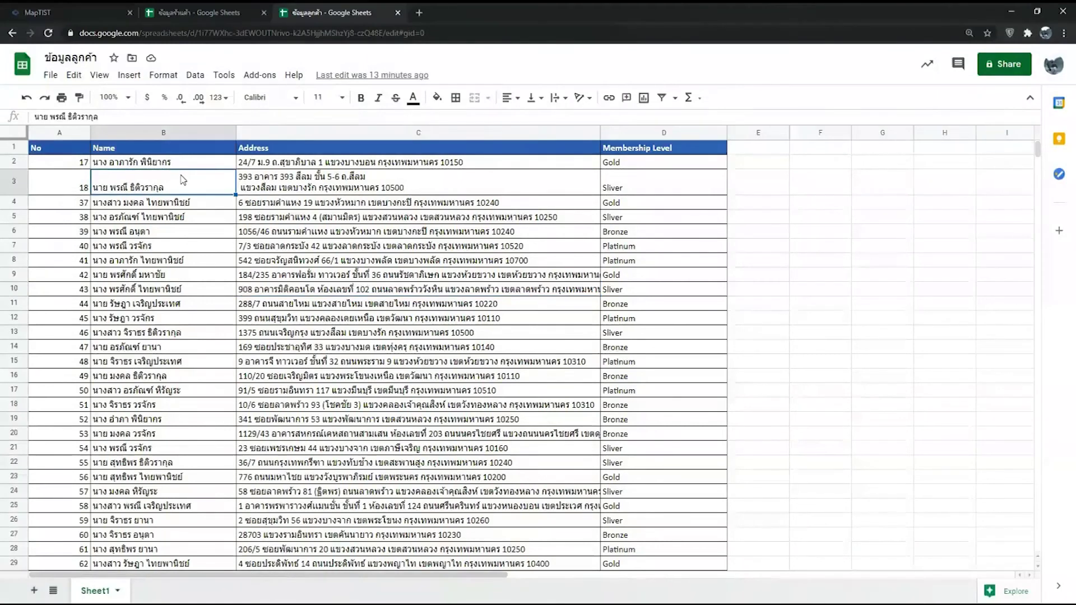
click(543, 152)
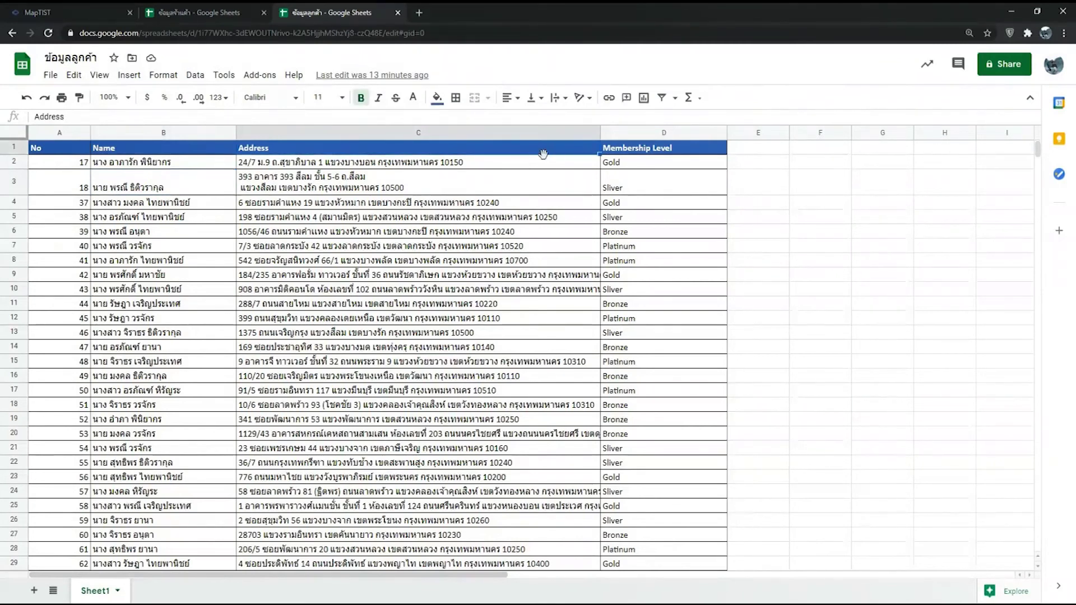
Switch to MapTIST and start a new layer named ข้อมูลลูกค้า with file type CSV, importing ข้อมูลลูกค้า.csv.
click(93, 2)
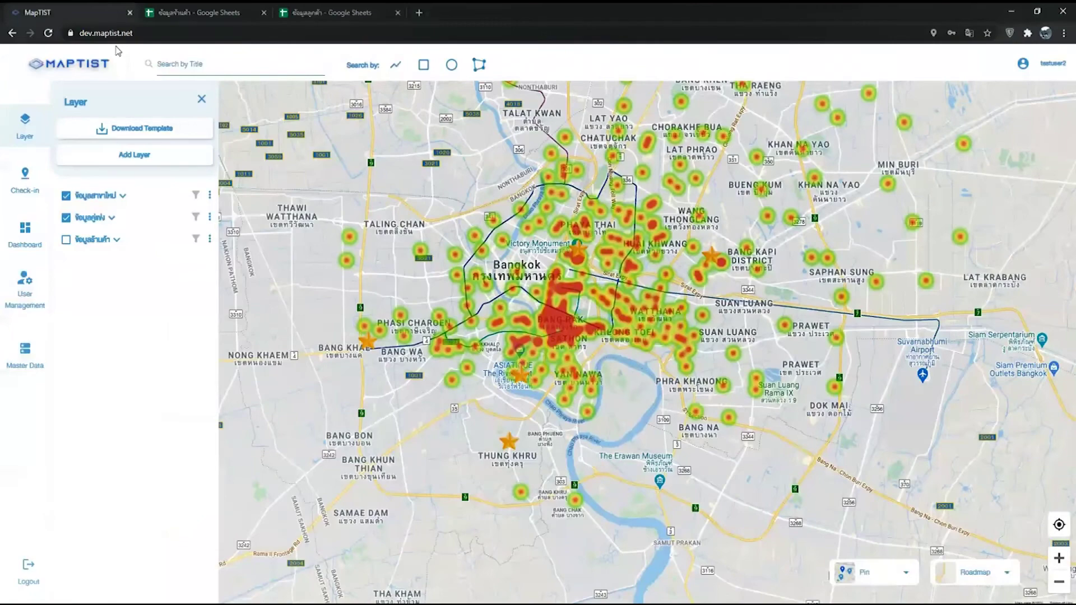
text(ลูกค้)
text(า)
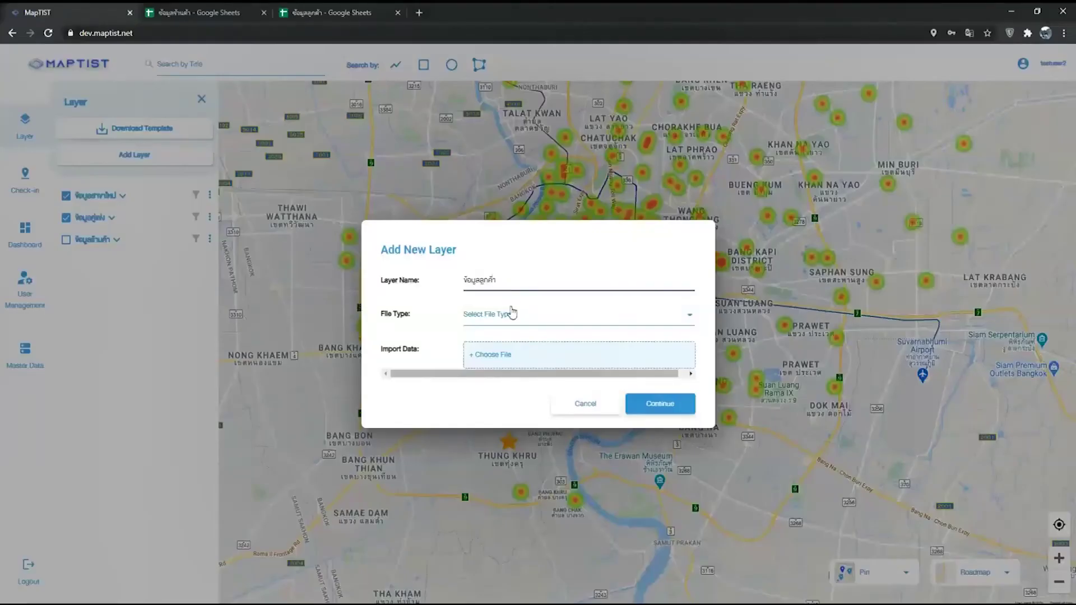
click(511, 313)
click(495, 350)
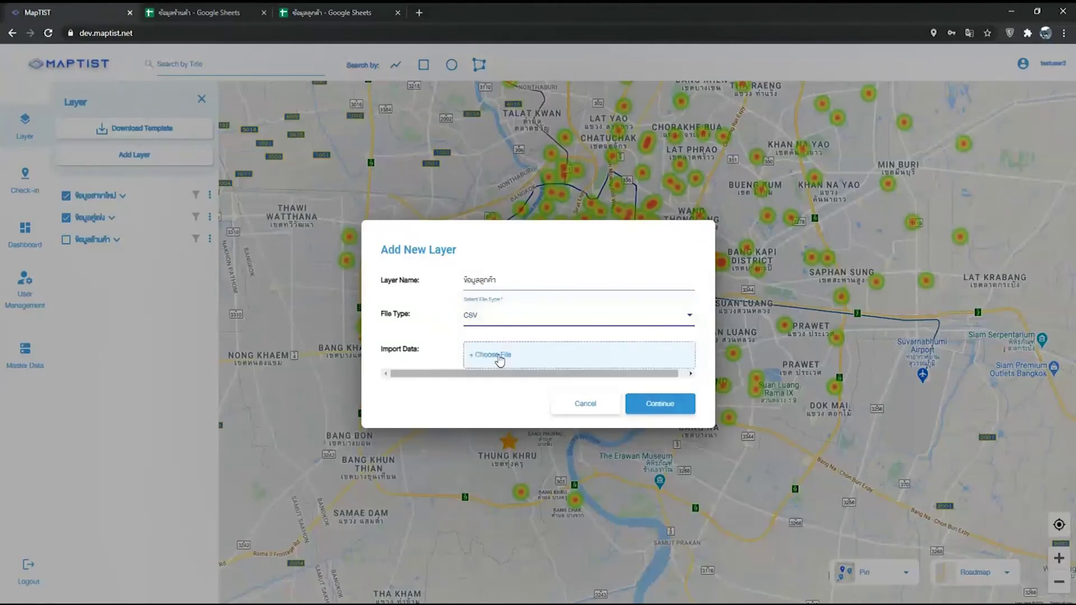
click(498, 358)
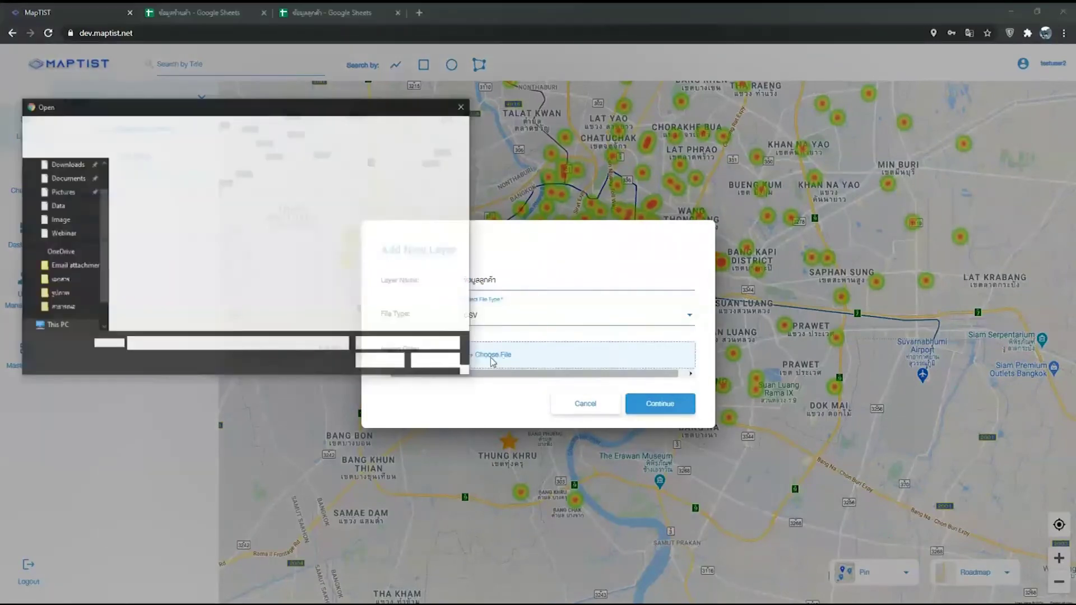
click(212, 206)
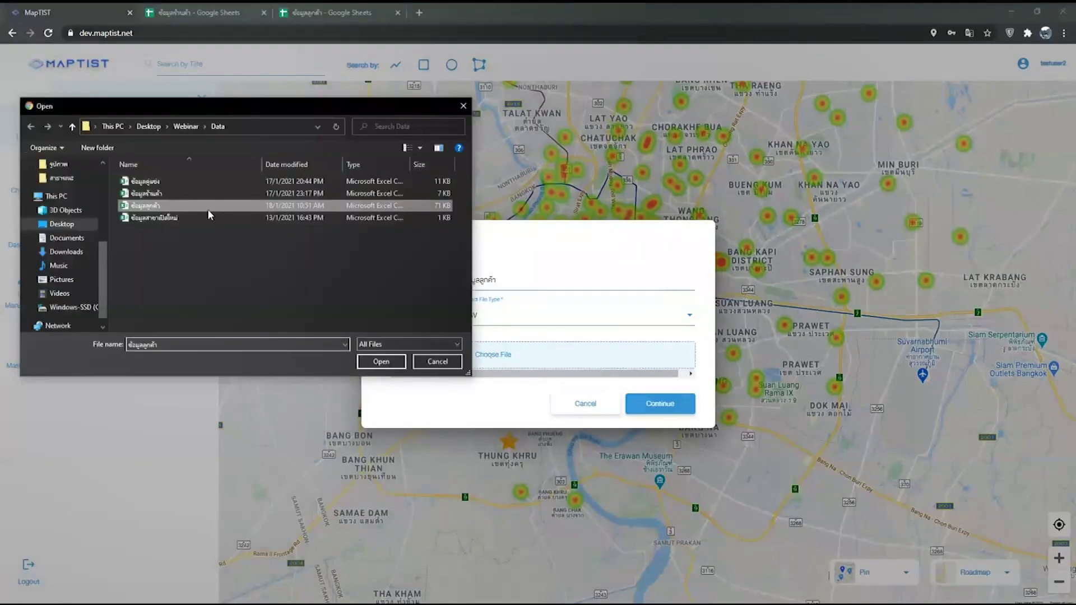
click(380, 362)
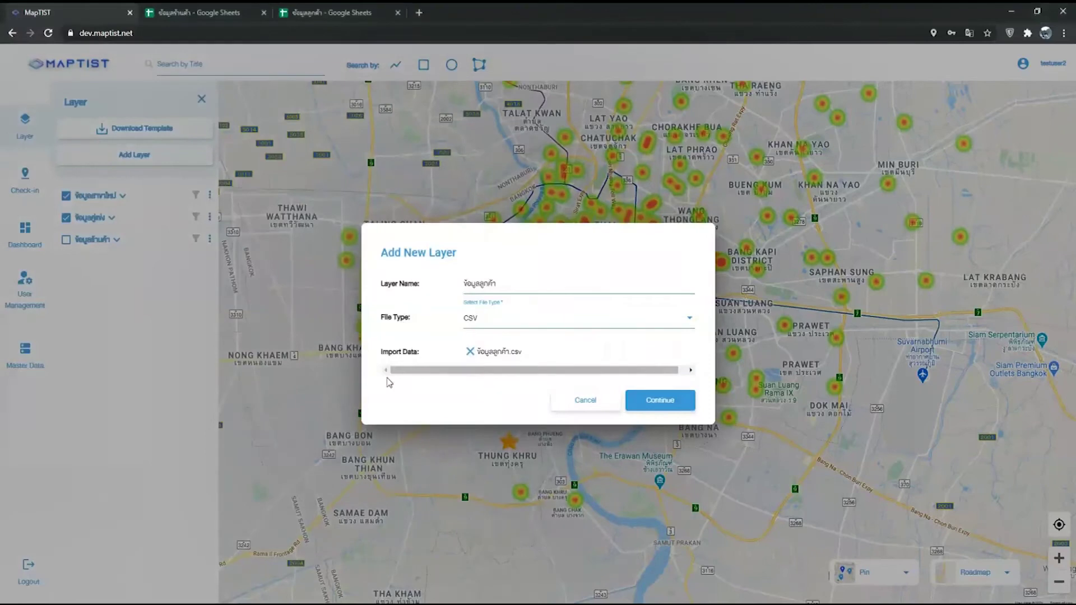
Continue to the field setup, using Name as the layer's title and the Membership Level field as its sub layer.
click(660, 400)
click(567, 238)
click(569, 271)
click(538, 313)
click(488, 404)
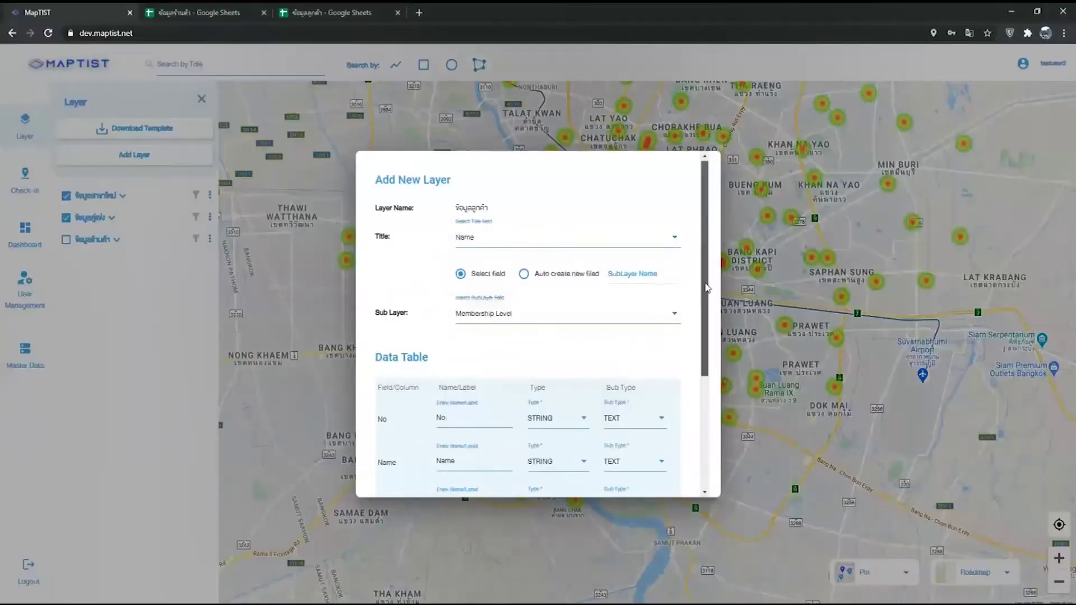
Set the Address field's type and sub type to ADDRESS, enable geo-coding, and add the layer.
scroll(699, 362, down, 2)
scroll(699, 363, down, 2)
click(583, 324)
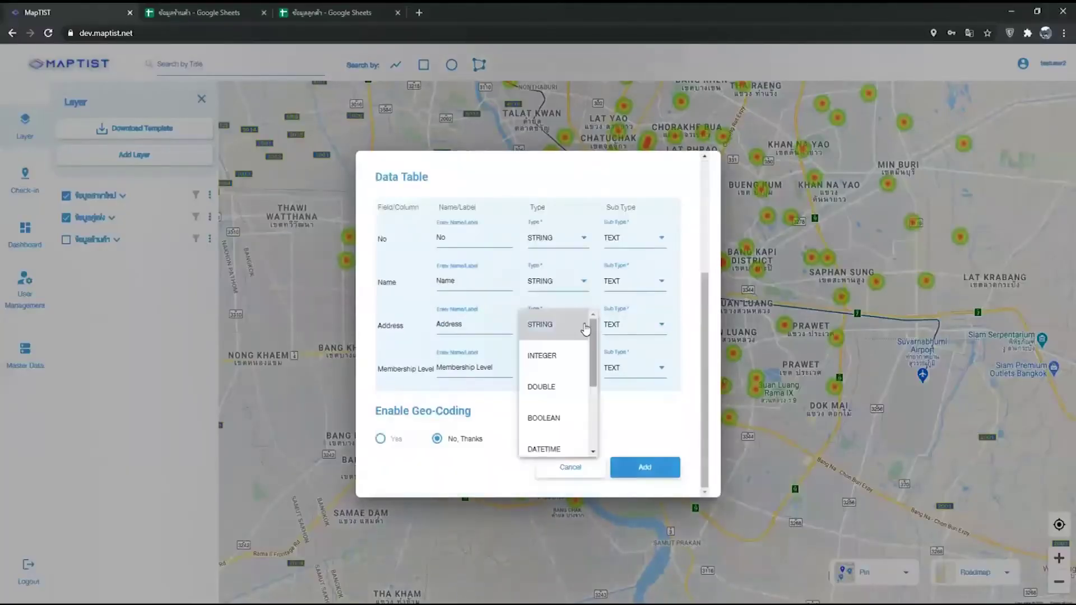
scroll(595, 347, down, 3)
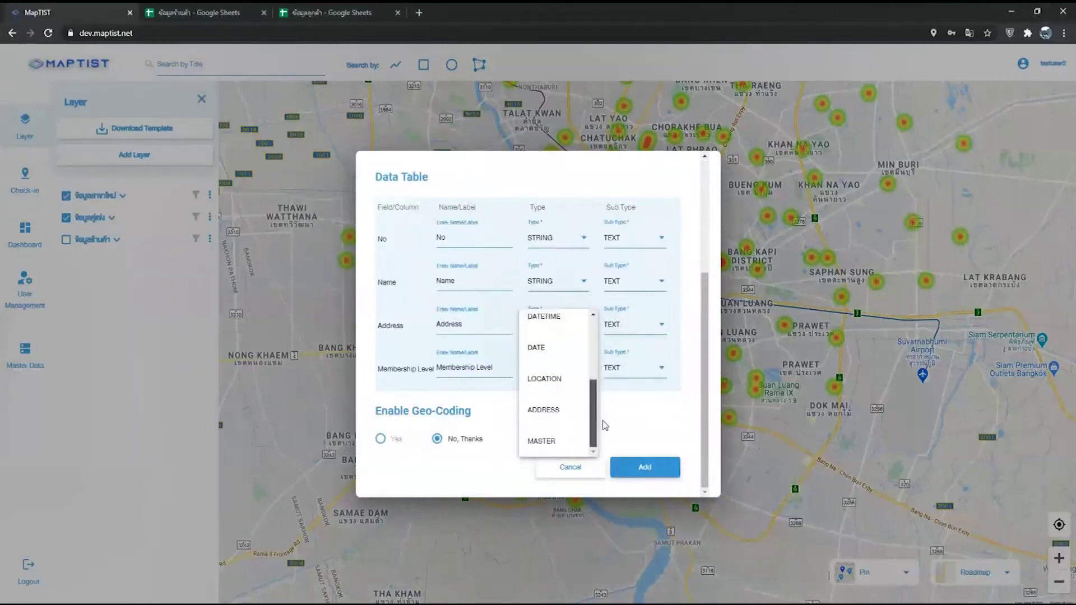
click(571, 412)
click(658, 325)
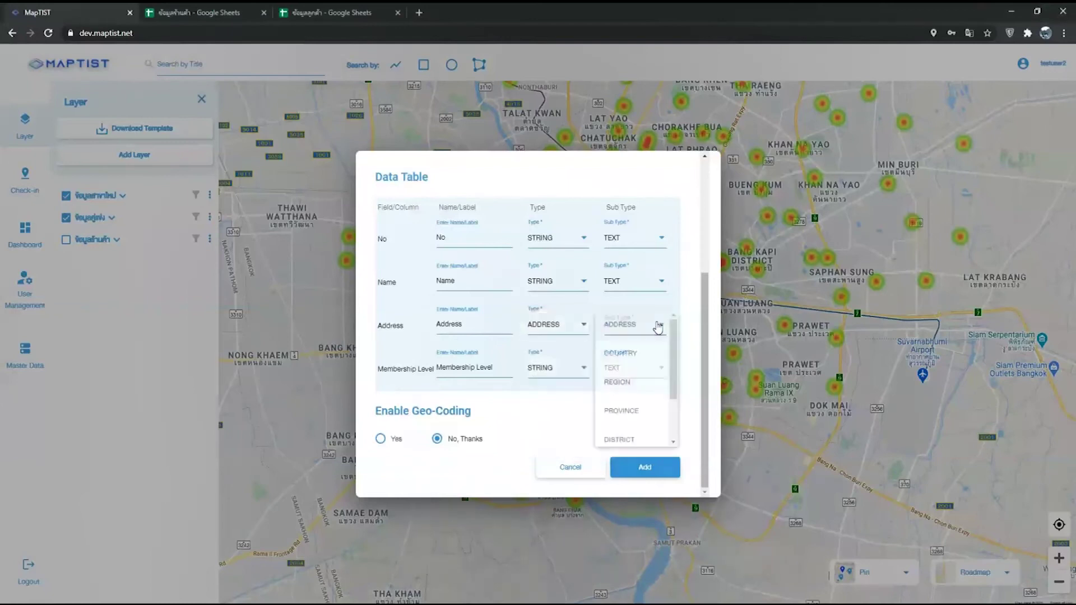
mouse_move(678, 341)
mouse_down()
mouse_move(689, 382)
mouse_move(662, 332)
mouse_up()
click(662, 332)
click(383, 442)
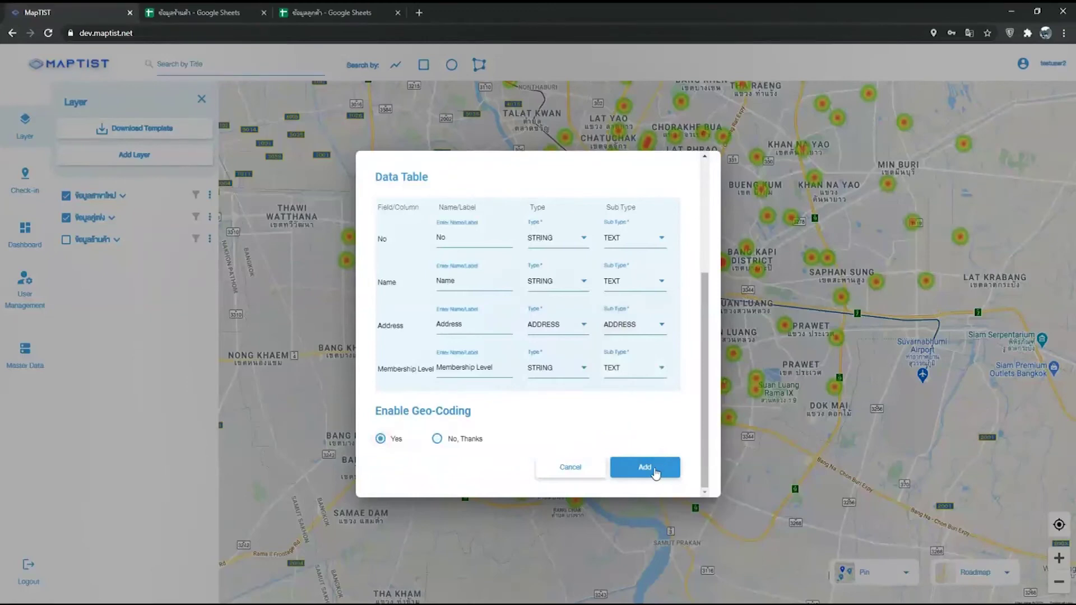
click(656, 472)
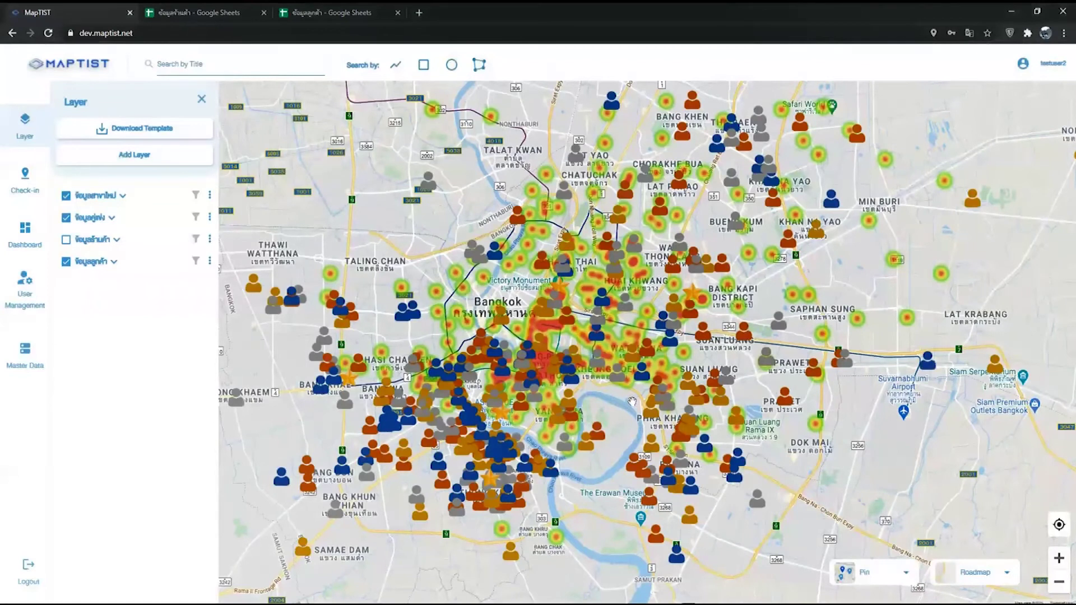
Hide the ข้อมูลคู่แข่ง layer and compare the customer heat map with the new branch locations.
click(67, 218)
click(67, 219)
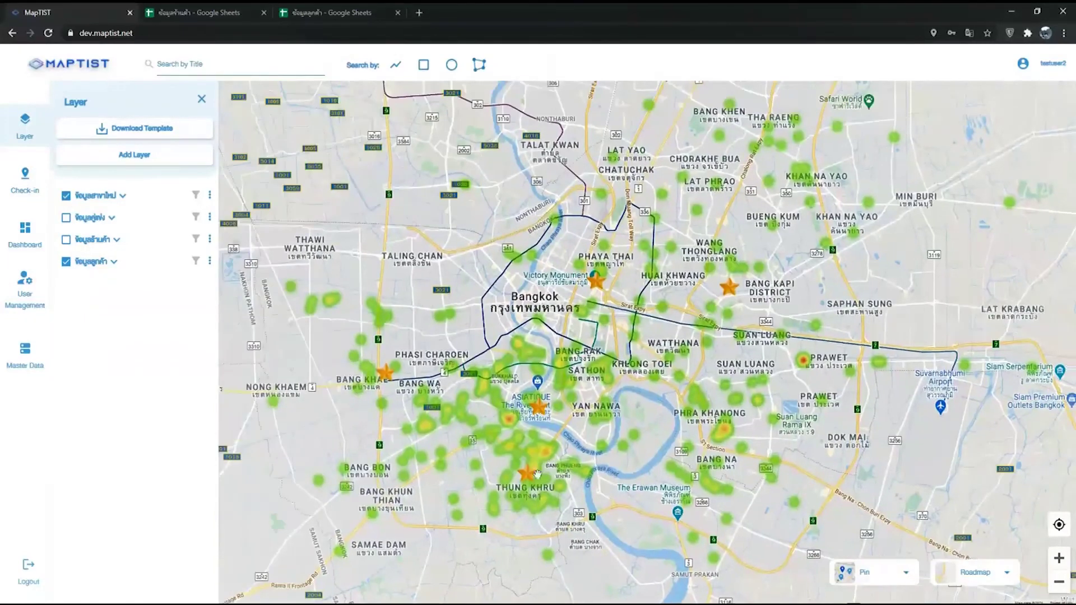
scroll(537, 475, down, 1)
scroll(539, 470, down, 2)
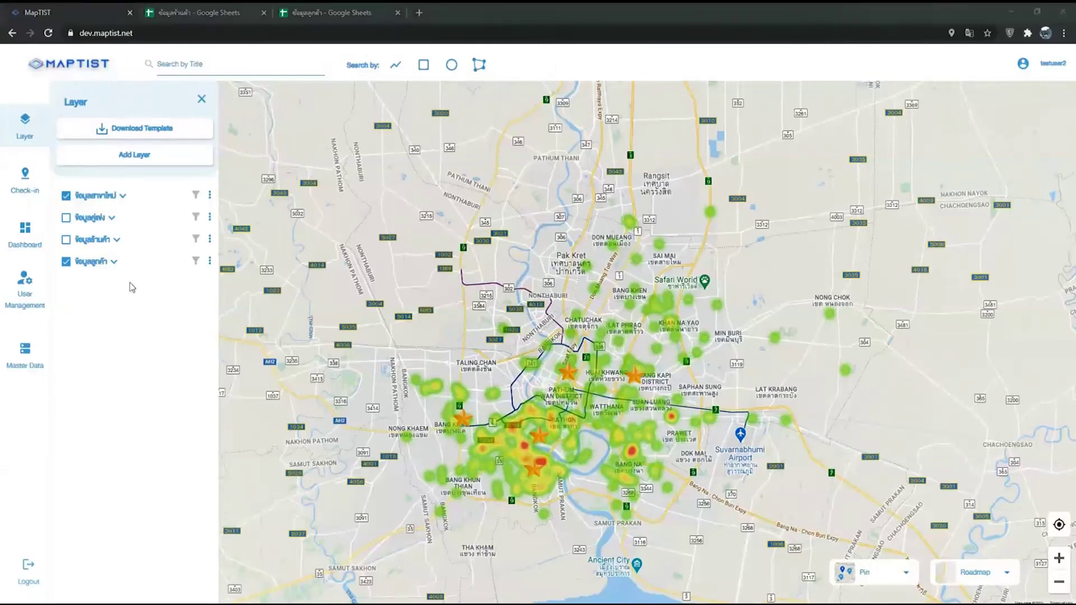
Show the ข้อมูลร้านค้า and ข้อมูลคู่แข่ง layers and open the details of the new branch marker in Thung Khru.
click(66, 240)
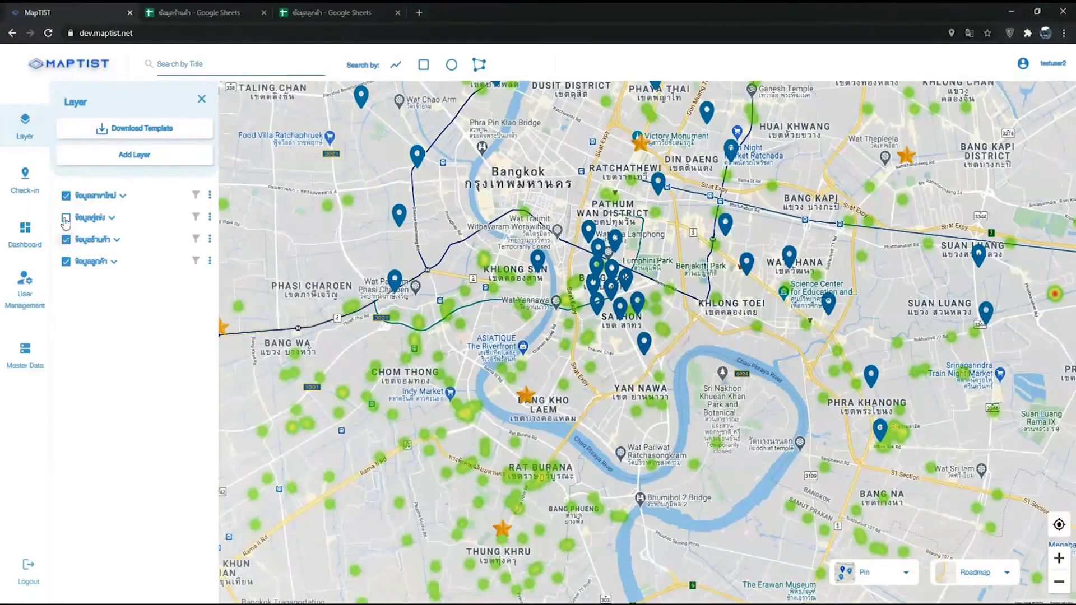
click(65, 222)
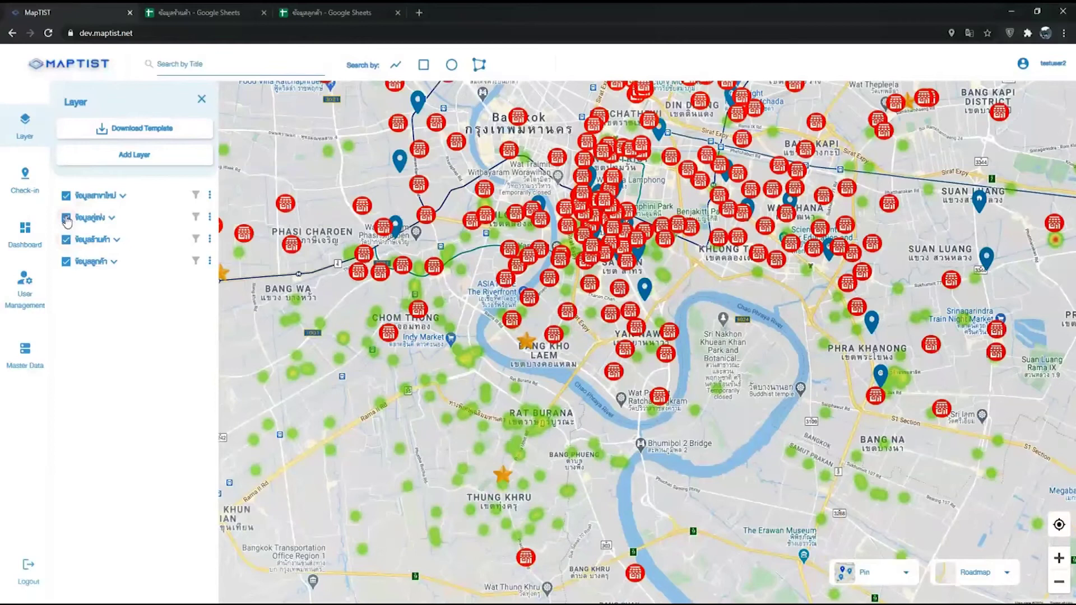
click(503, 476)
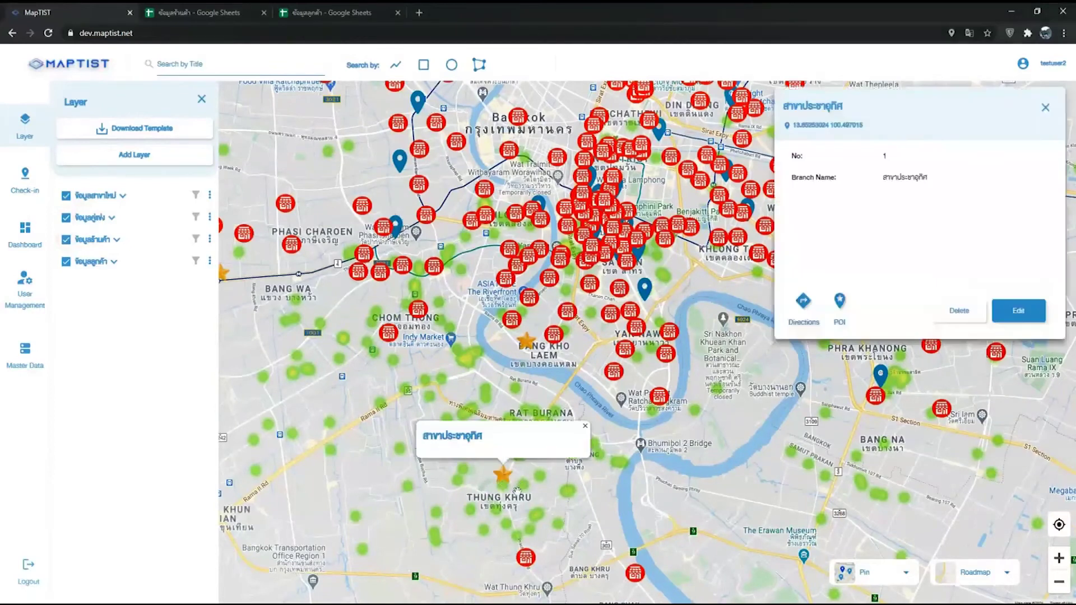
scroll(517, 492, up, 2)
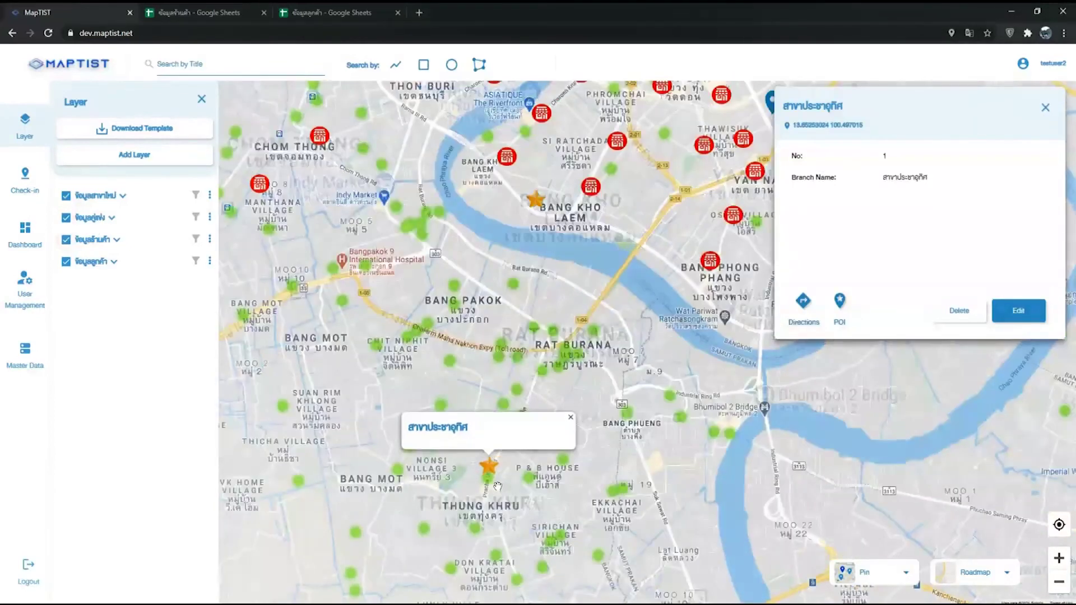
scroll(497, 486, up, 2)
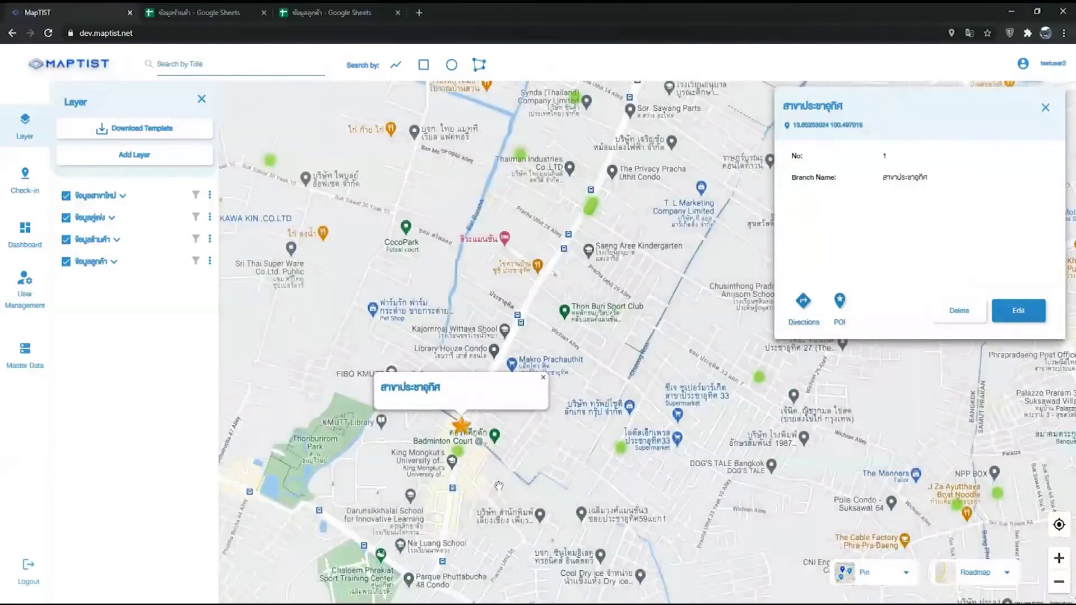
Display the education points of interest around the สาขาประชาอุทิศ branch.
drag(682, 358, 733, 239)
click(1018, 310)
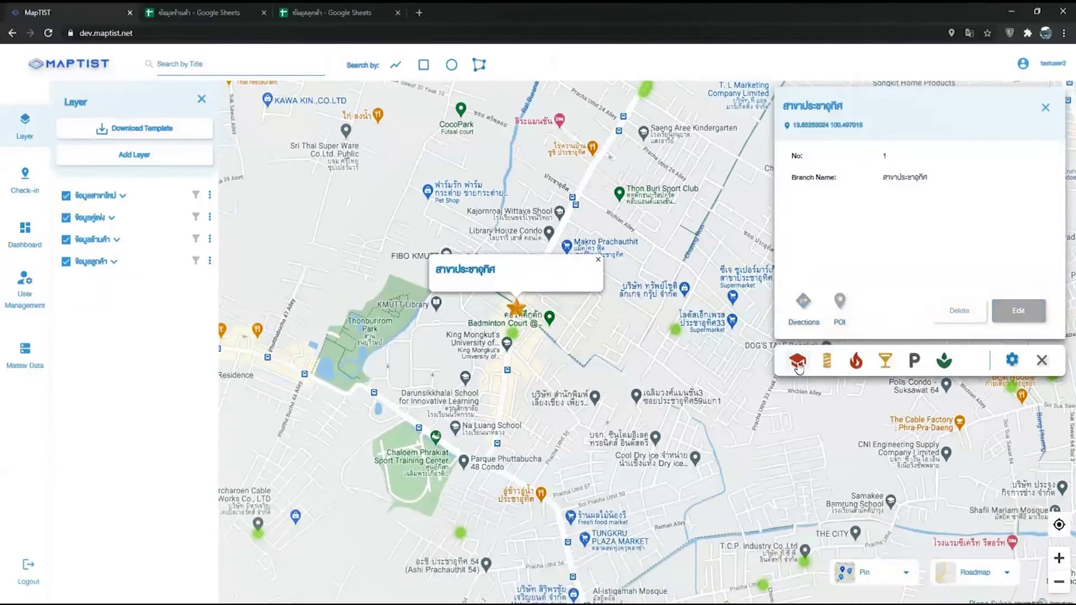
click(798, 363)
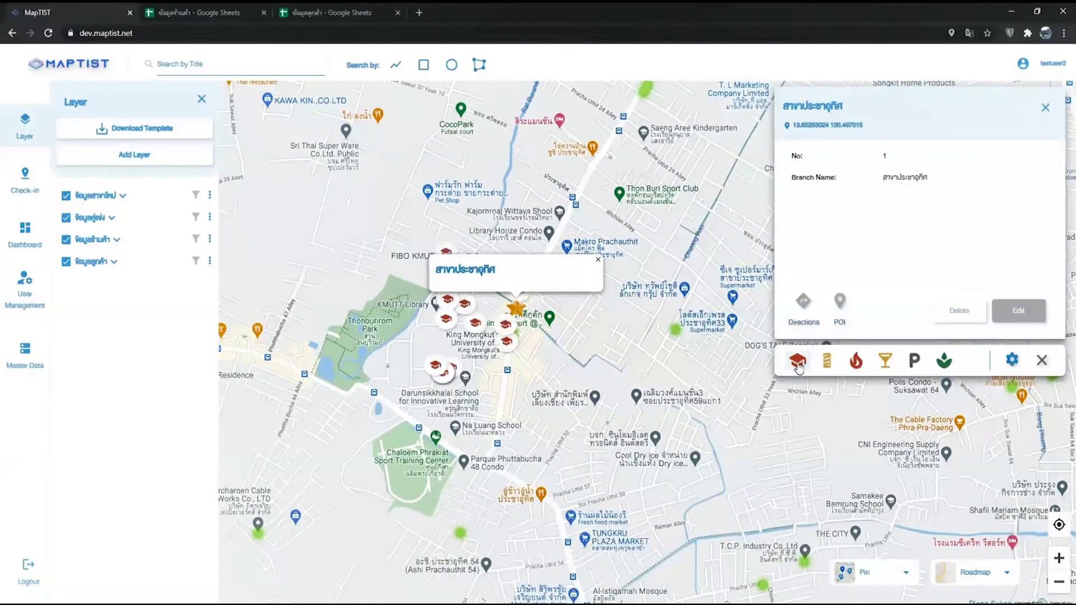
Check the name of the education place just south of the branch, and close the labels, points of interest and detail card.
scroll(510, 349, up, 3)
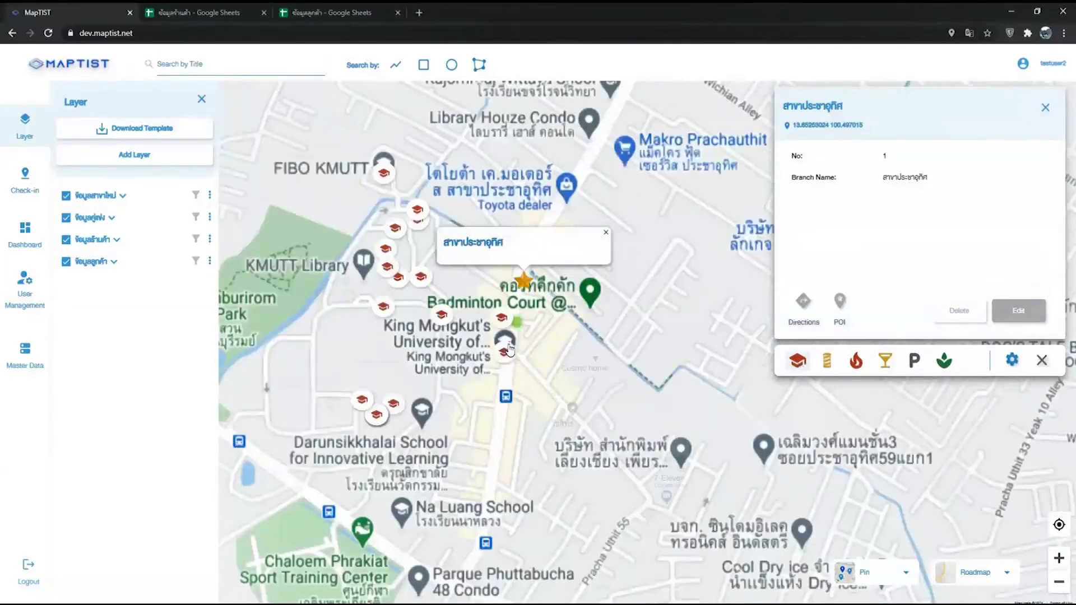
click(504, 352)
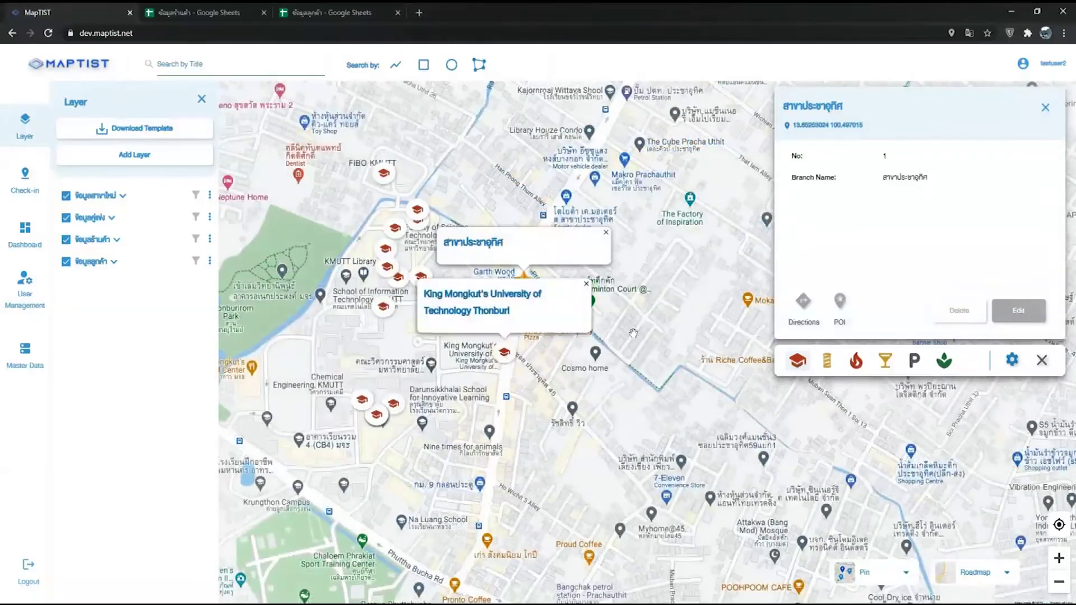
click(586, 283)
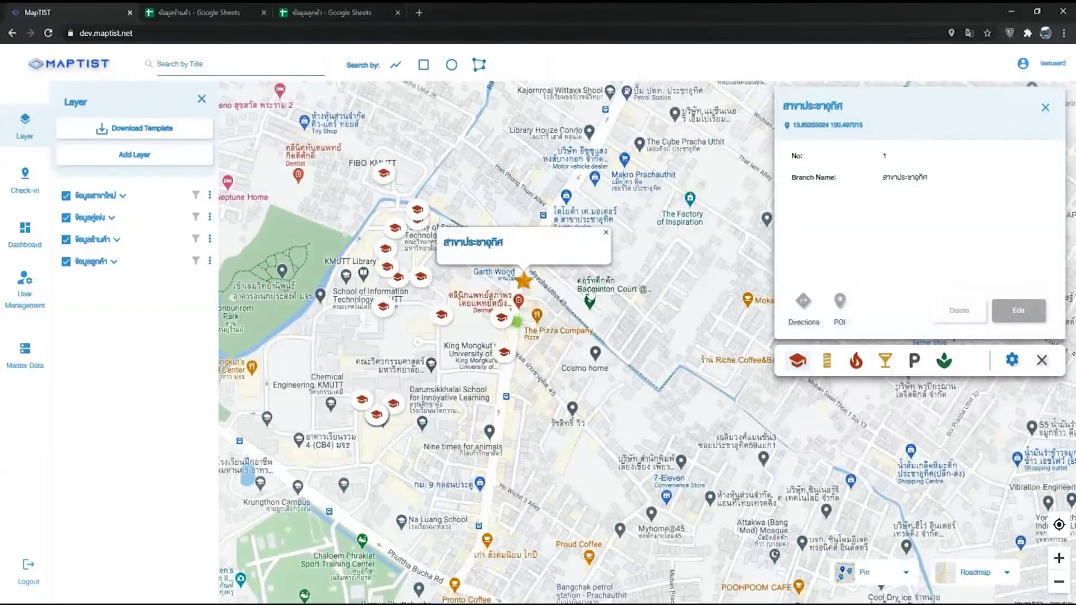
click(676, 336)
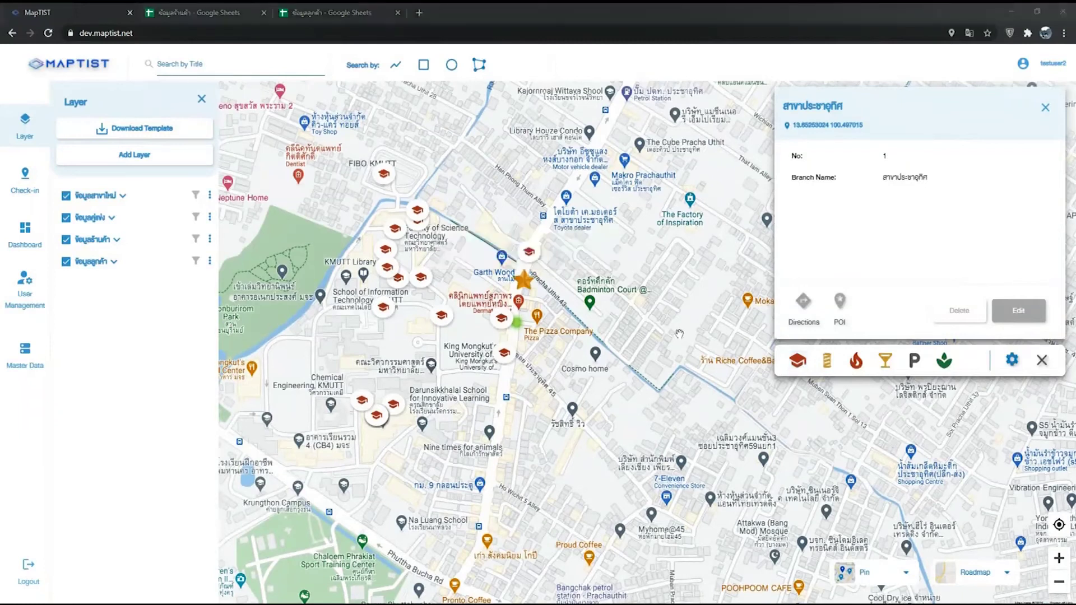
click(1042, 360)
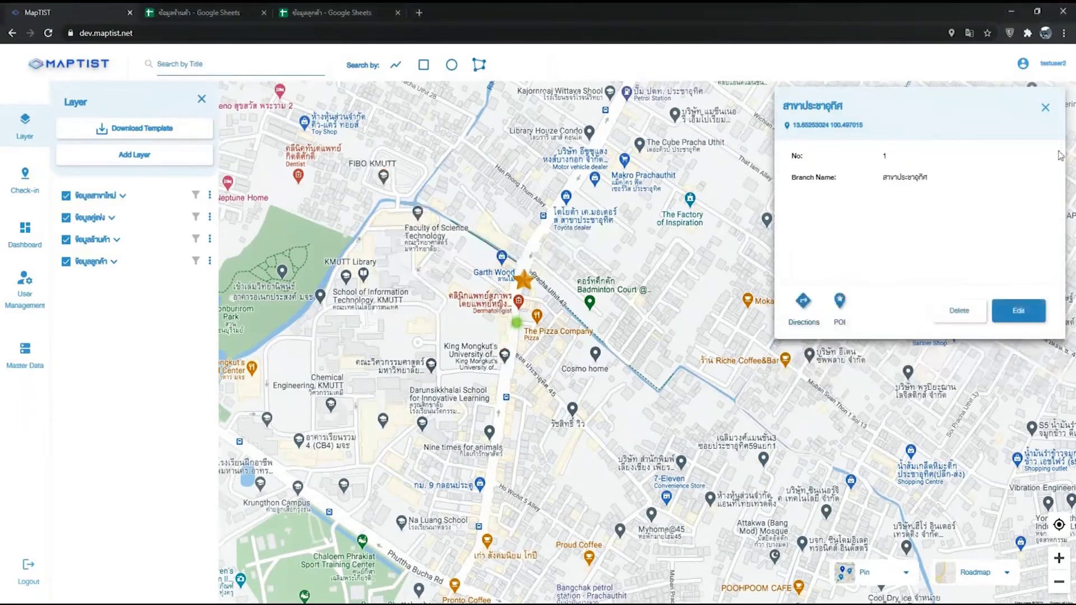
click(1045, 107)
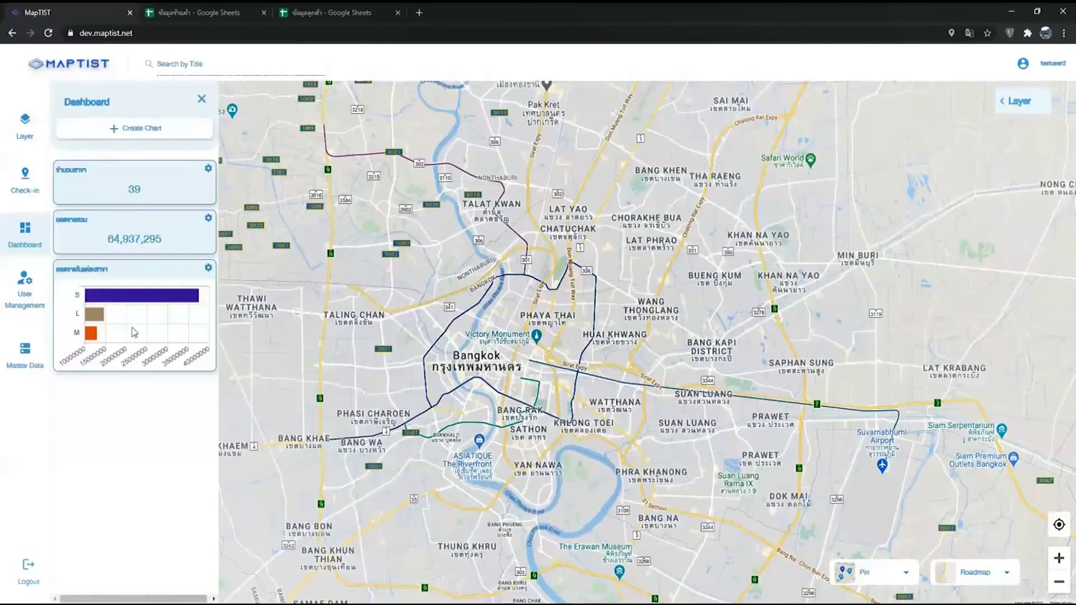
Start a new dashboard chart named จำนวนระดับสมาชิก based on the ข้อมูลลูกค้า layer.
click(160, 132)
click(364, 223)
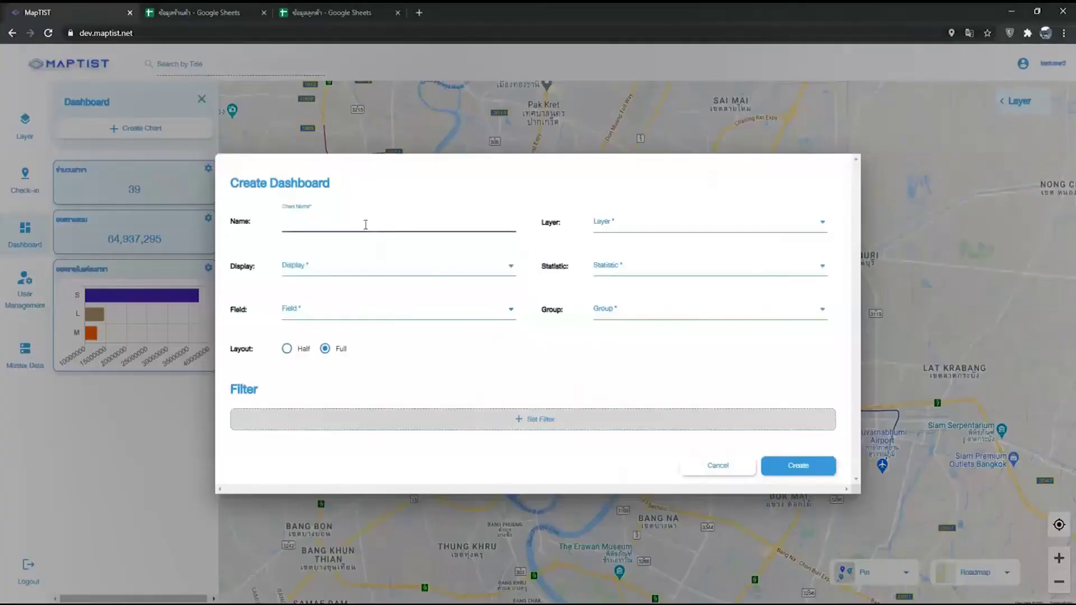
text(จำนวนระดับสมาชิก)
click(731, 230)
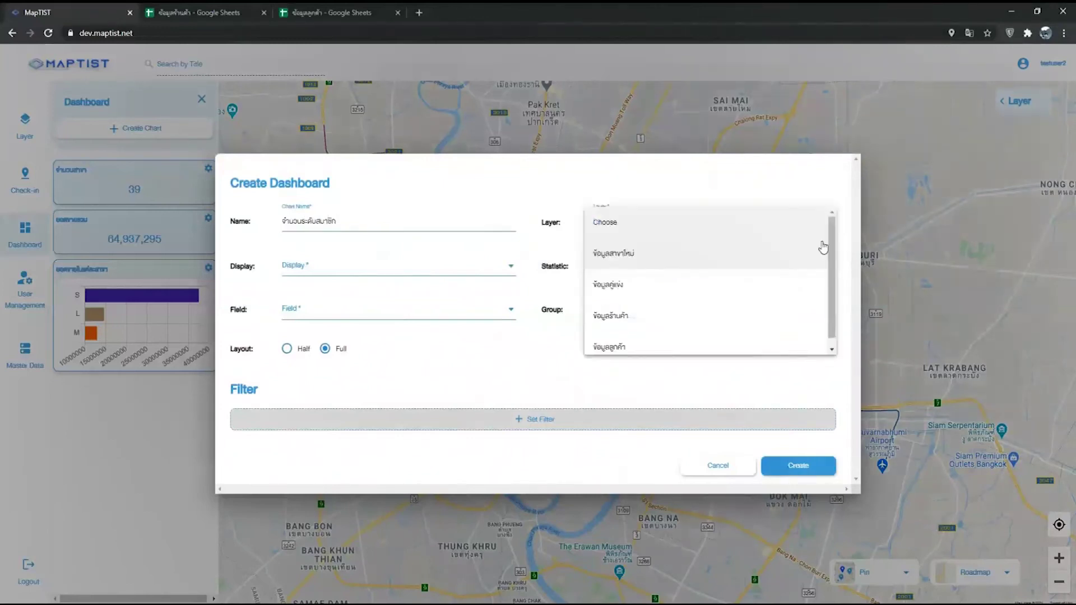
click(679, 347)
Configure the chart as a Pie Chart with the Count statistic grouped by Membership Level, and create it.
click(500, 270)
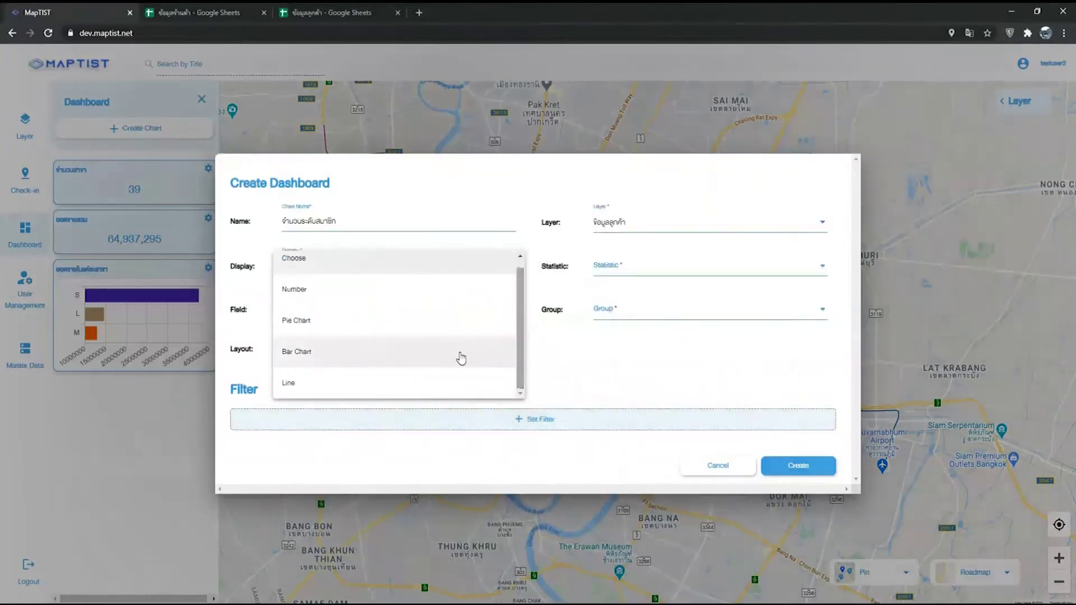
click(473, 328)
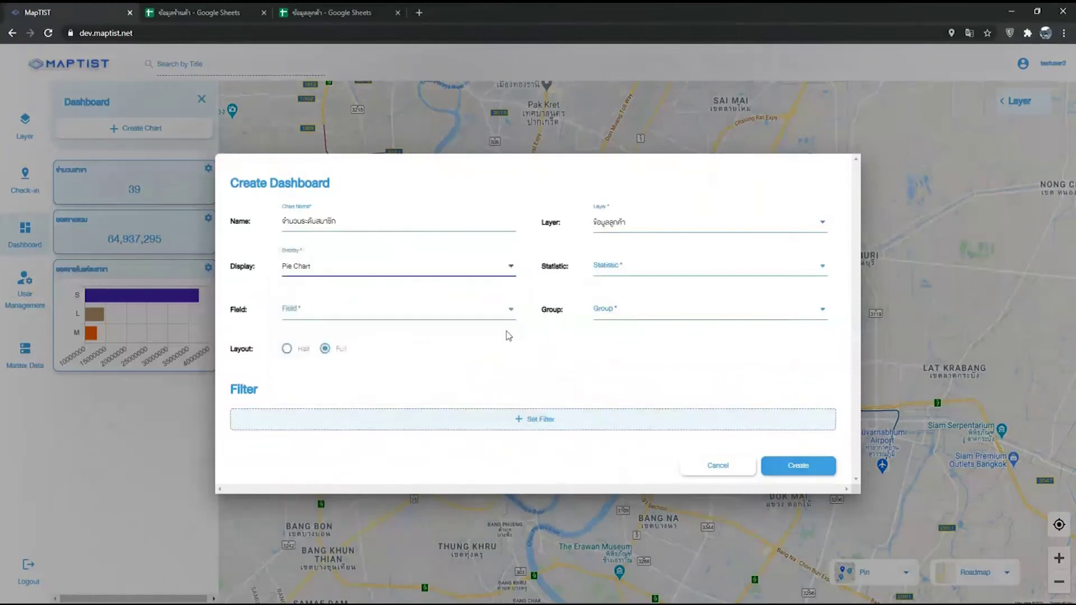
click(665, 269)
click(622, 330)
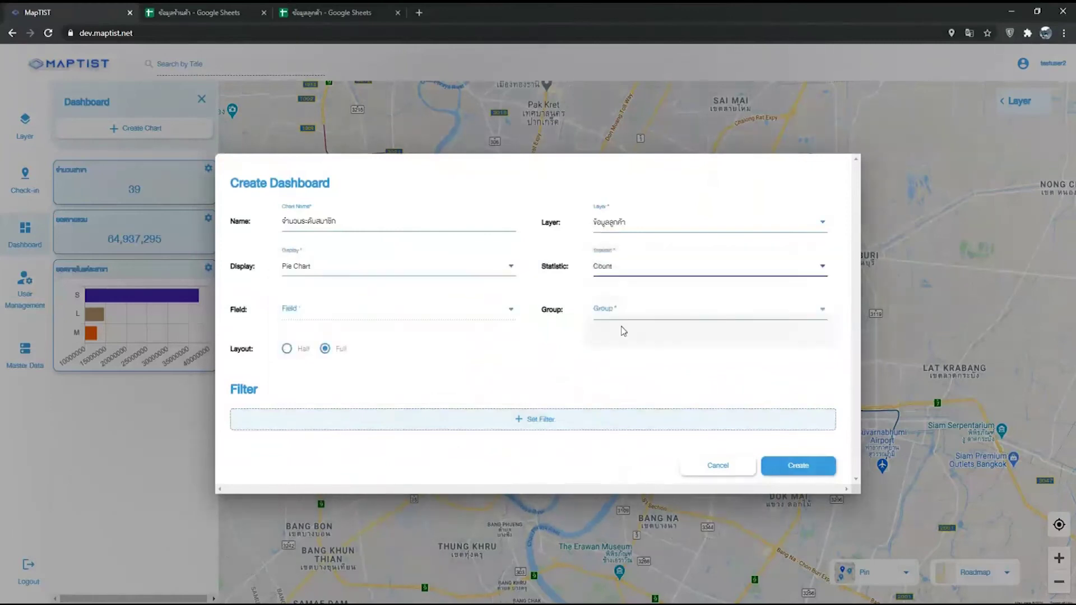
click(636, 314)
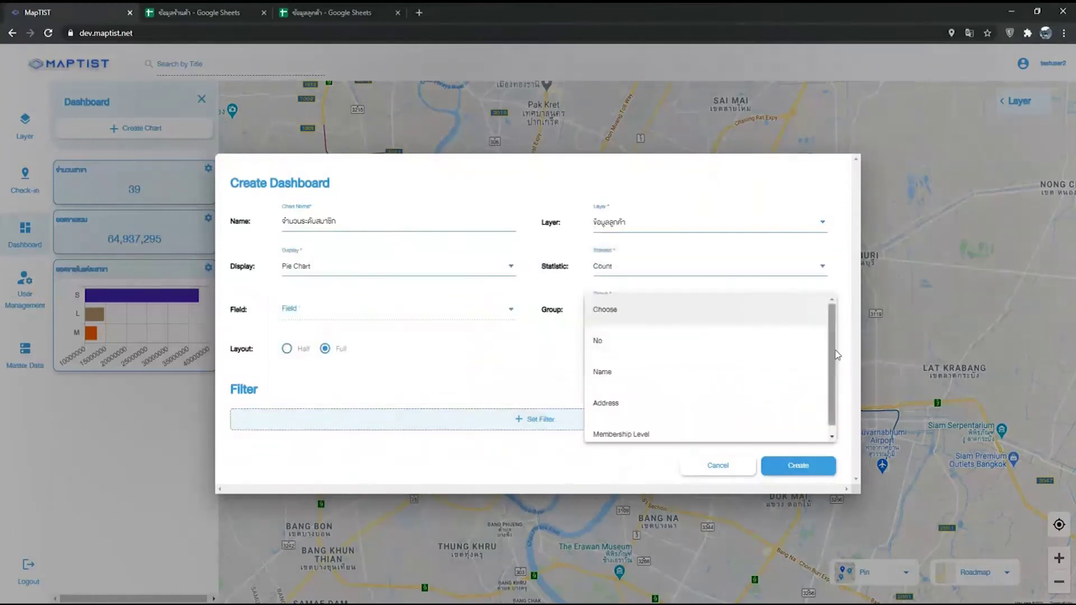
click(731, 435)
click(793, 470)
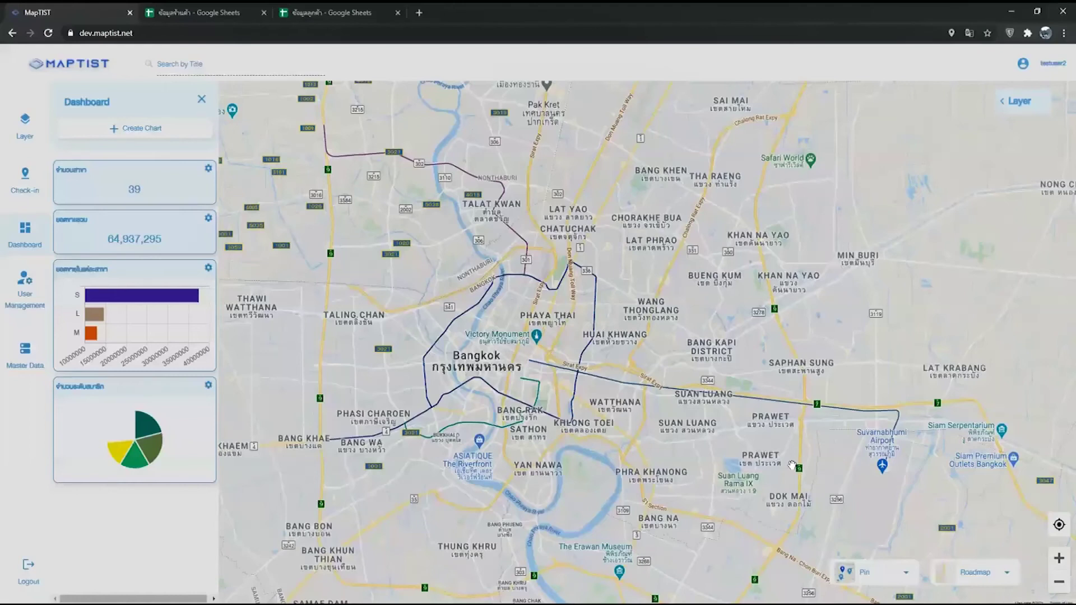
mouse_move(113, 454)
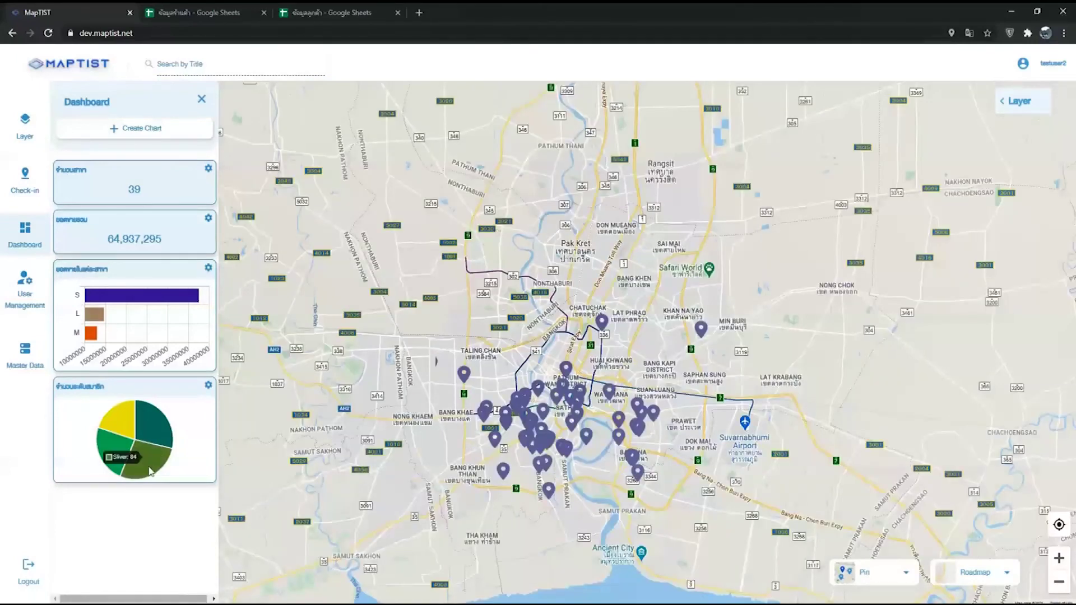
mouse_move(93, 336)
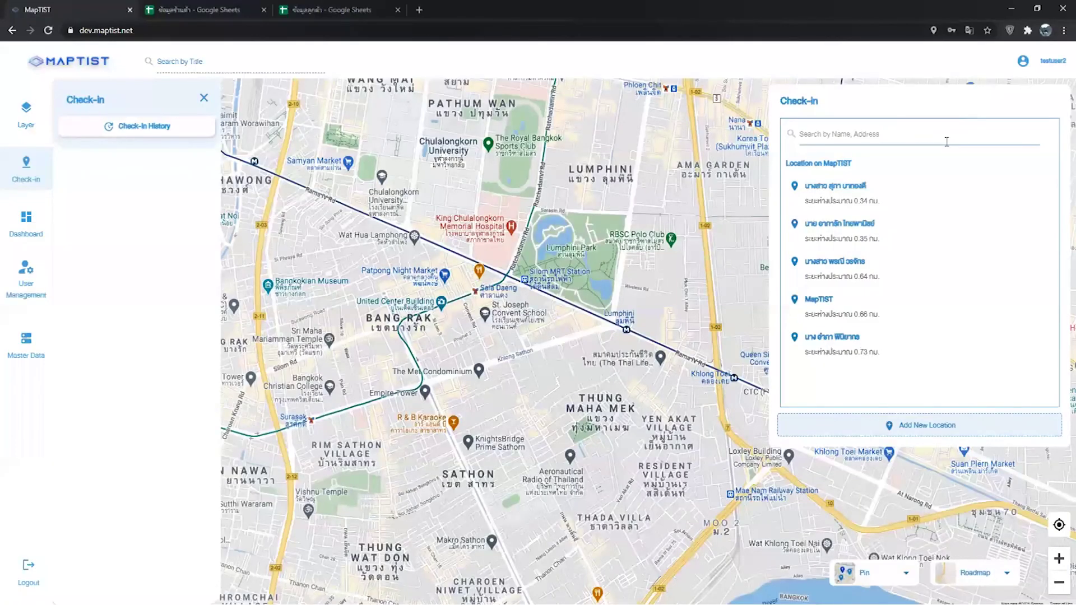
Search check-in locations for "bangkok in", prepare a check-in at Bangkok Insurance with layer ข้อมูลลูกค้า and category Platinum, and discard it.
text(bangkok)
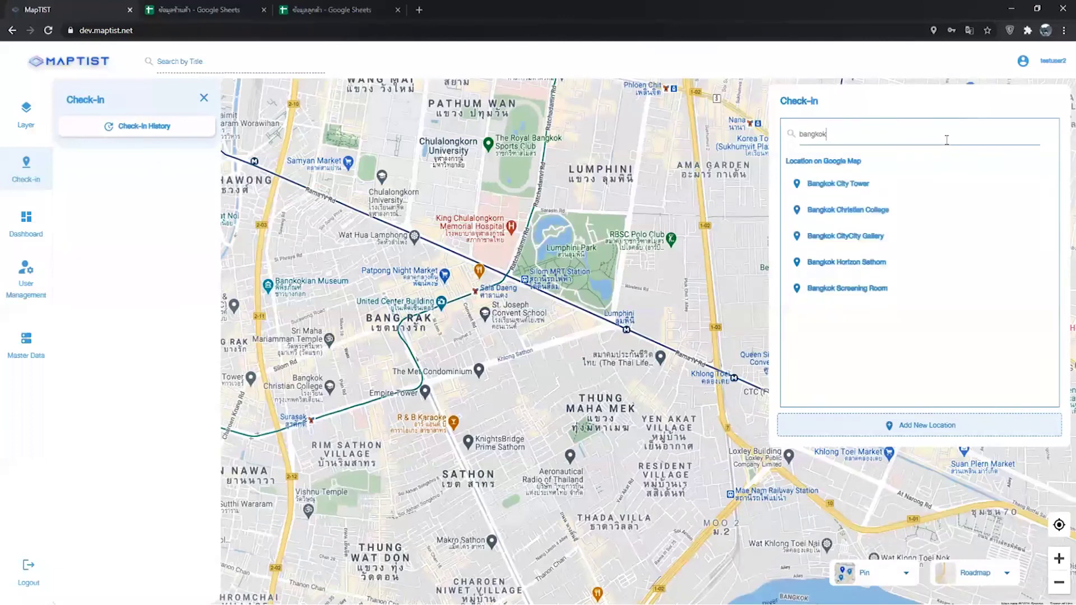
click(930, 236)
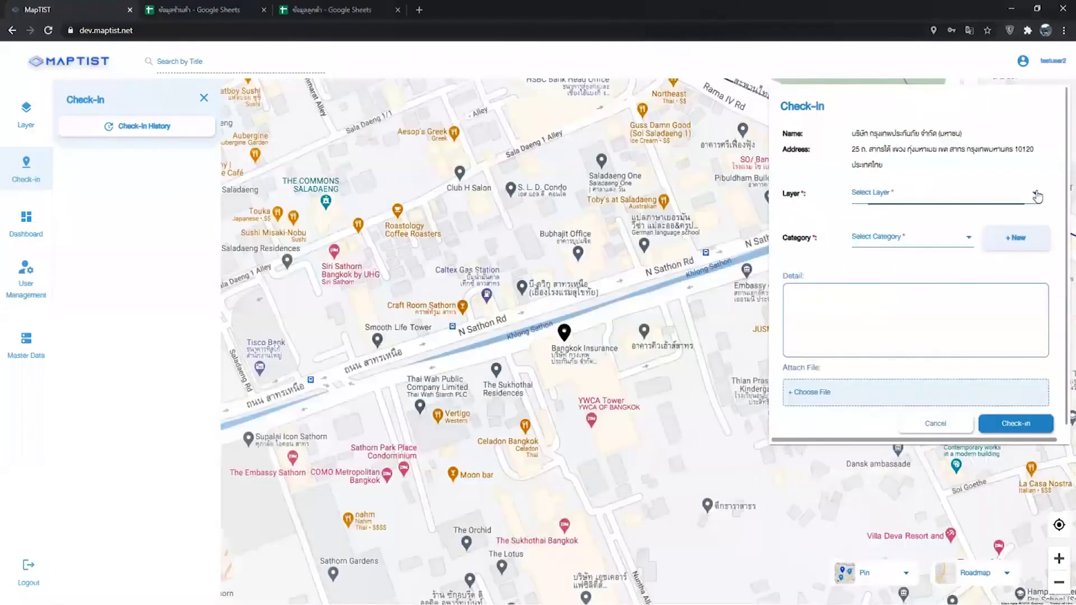
click(1037, 196)
click(911, 221)
click(911, 236)
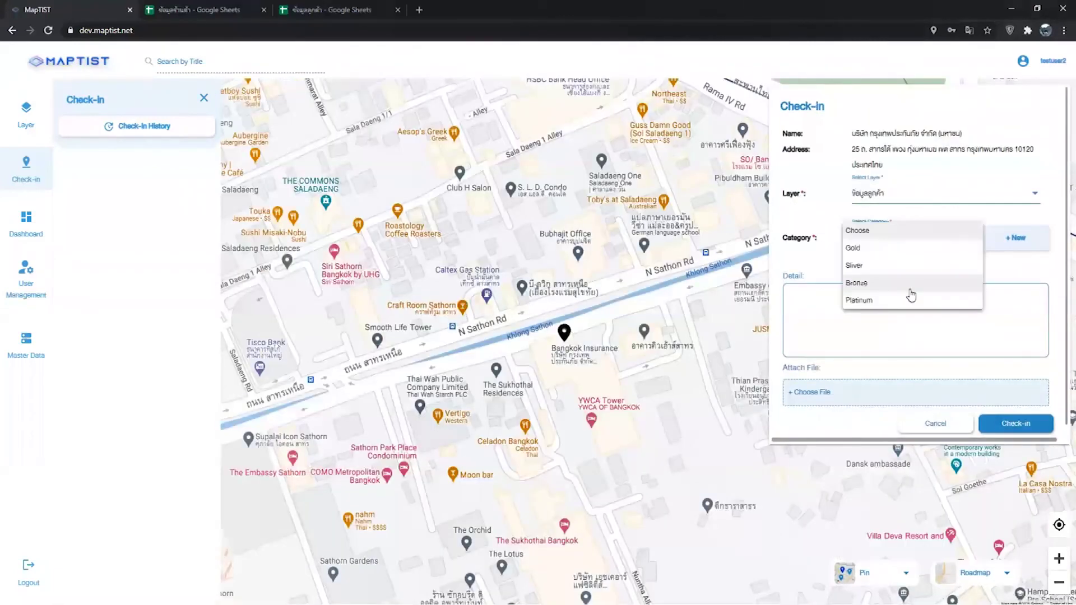
click(897, 300)
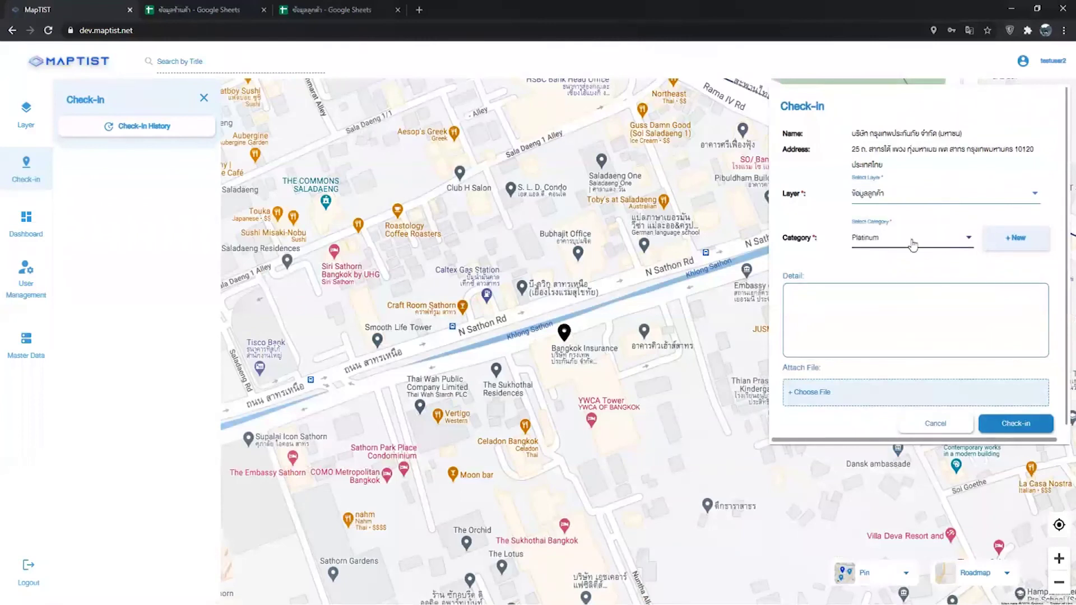
click(959, 427)
click(625, 359)
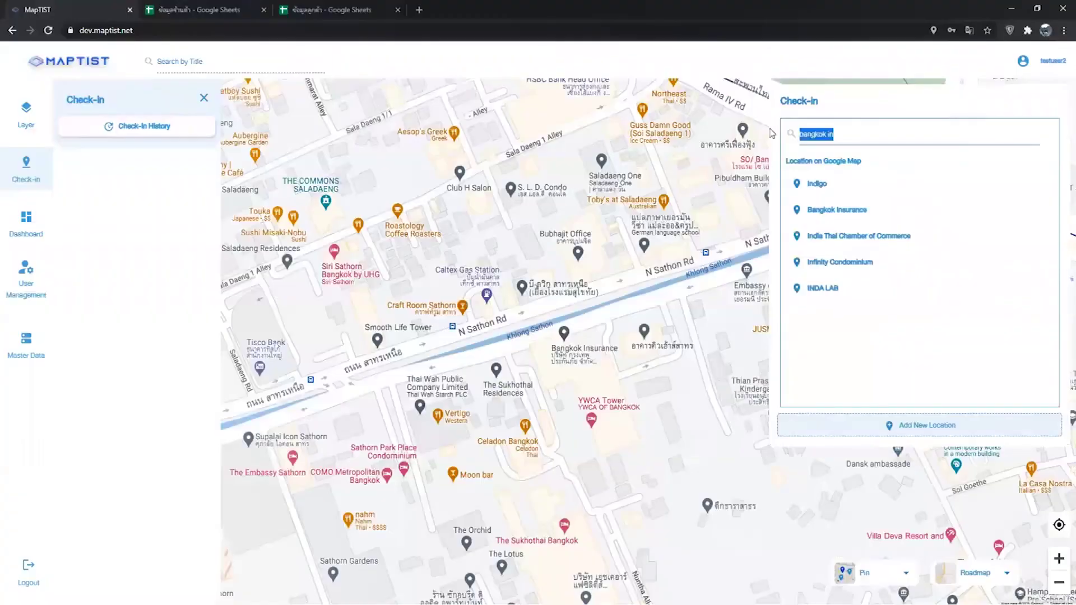
Search the check-in locations by the customer's first name and select the nearest matching MapTIST location.
key(BackSpace)
text(มงคล)
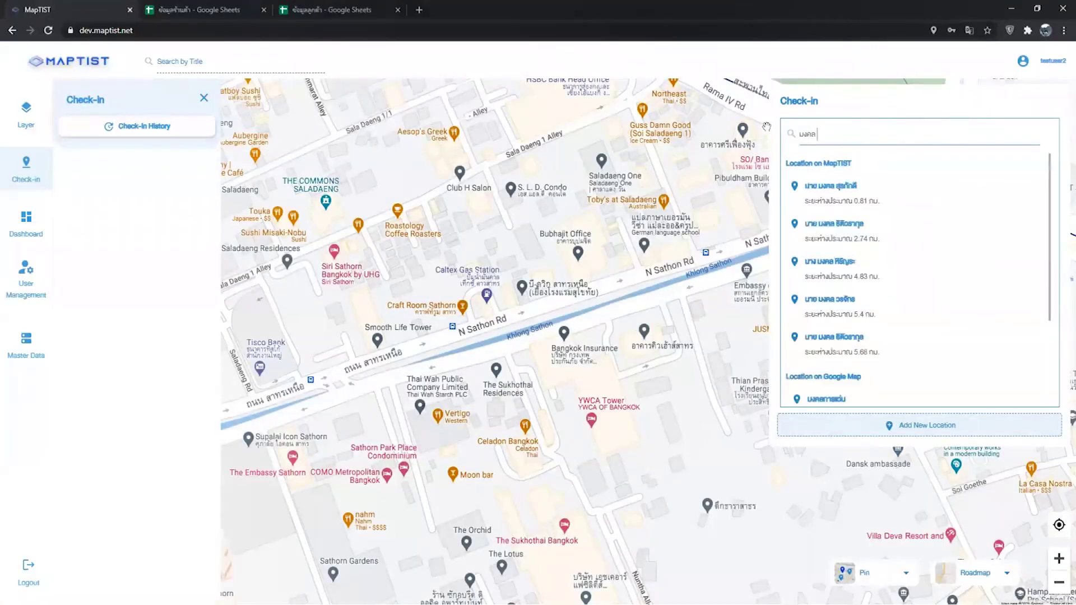
click(921, 194)
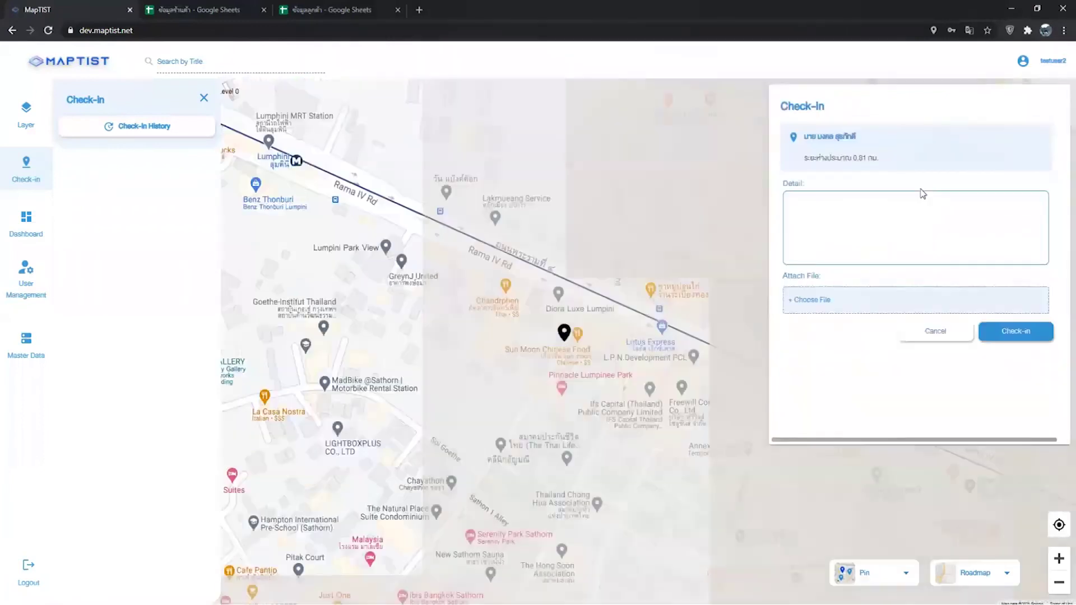
Check in at the selected customer with the detail ประชุม kick-off, and check out of the visit.
click(911, 210)
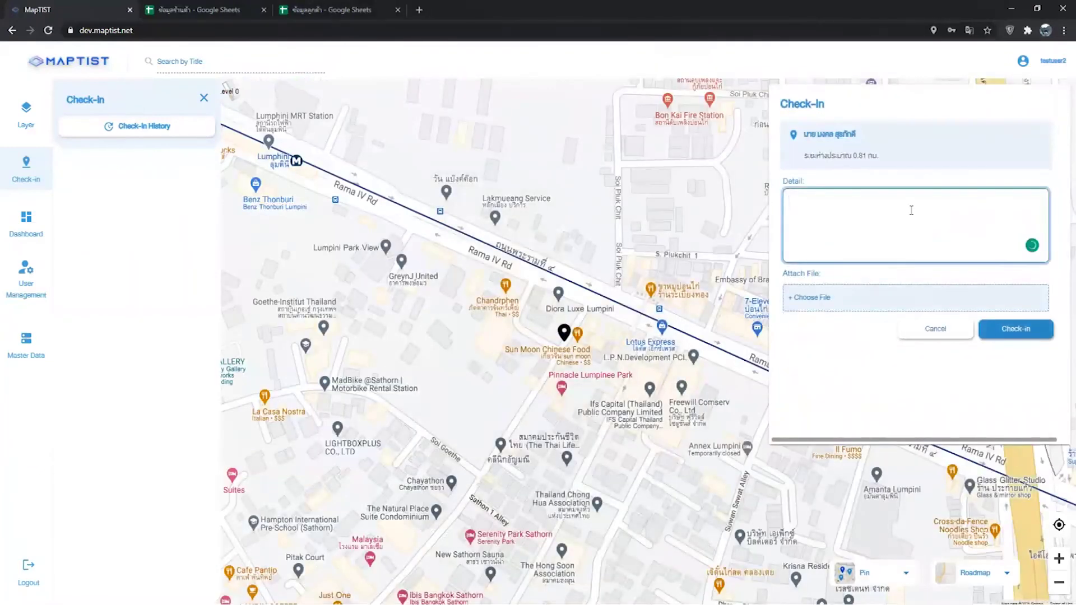
text(ประชุม kick-off)
click(1012, 334)
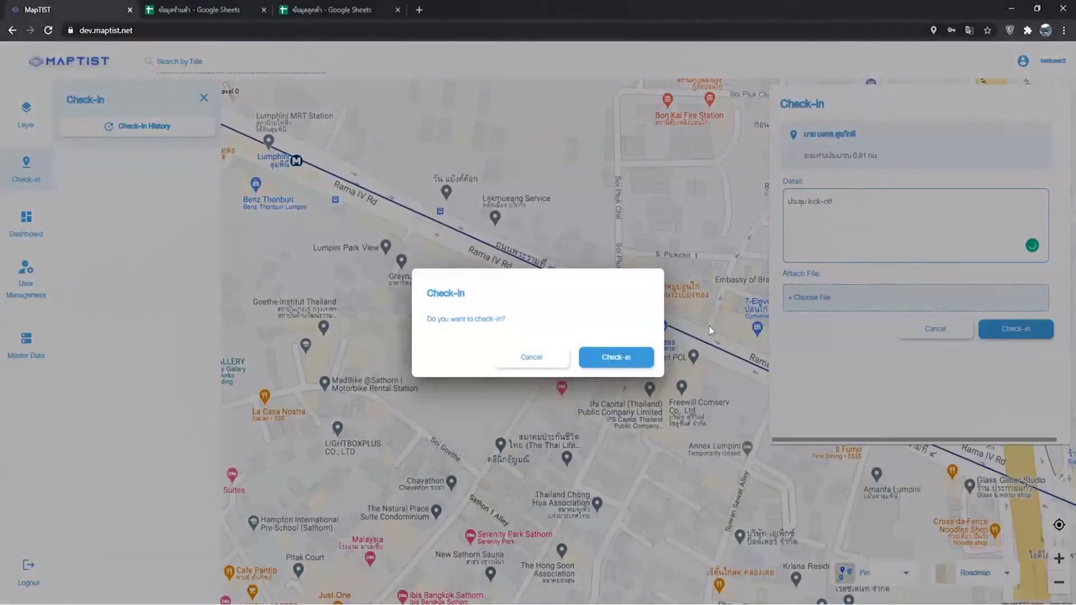
click(637, 359)
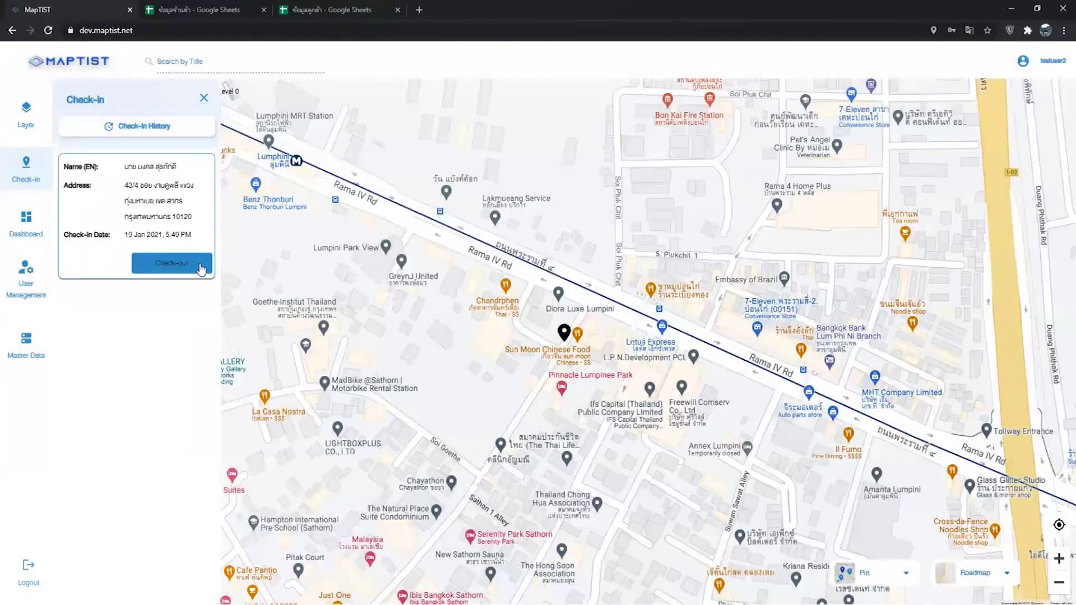
click(201, 268)
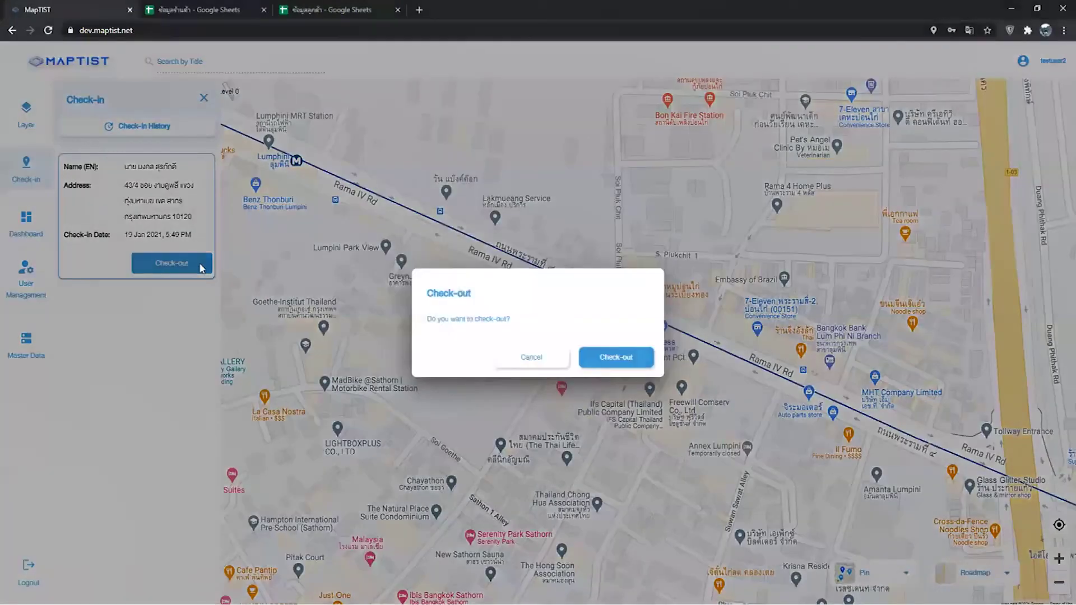
click(614, 358)
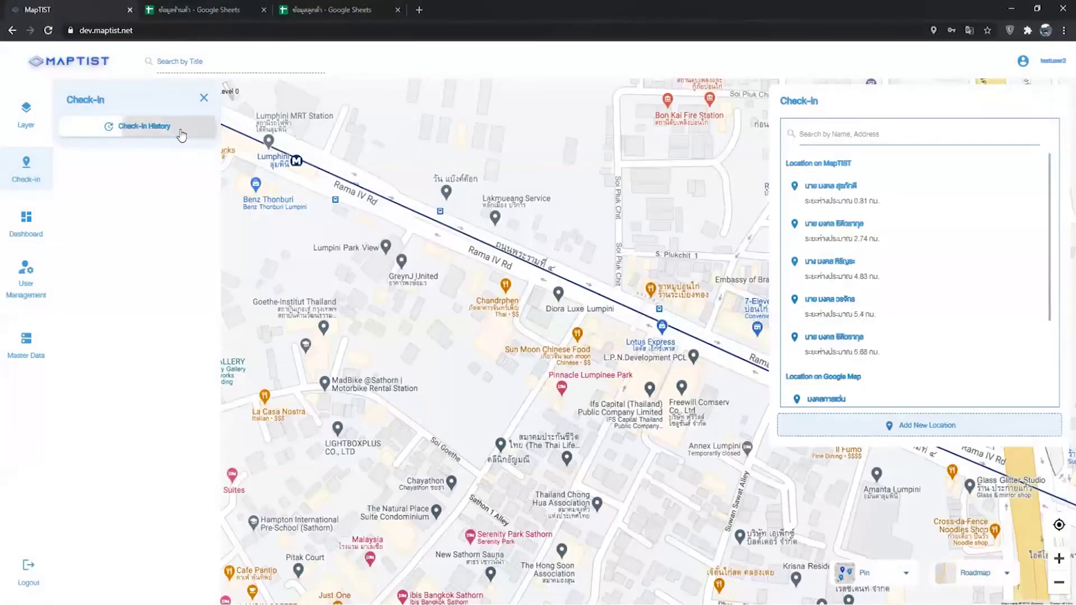
Open the check-in history list and search it with the default filters.
click(181, 134)
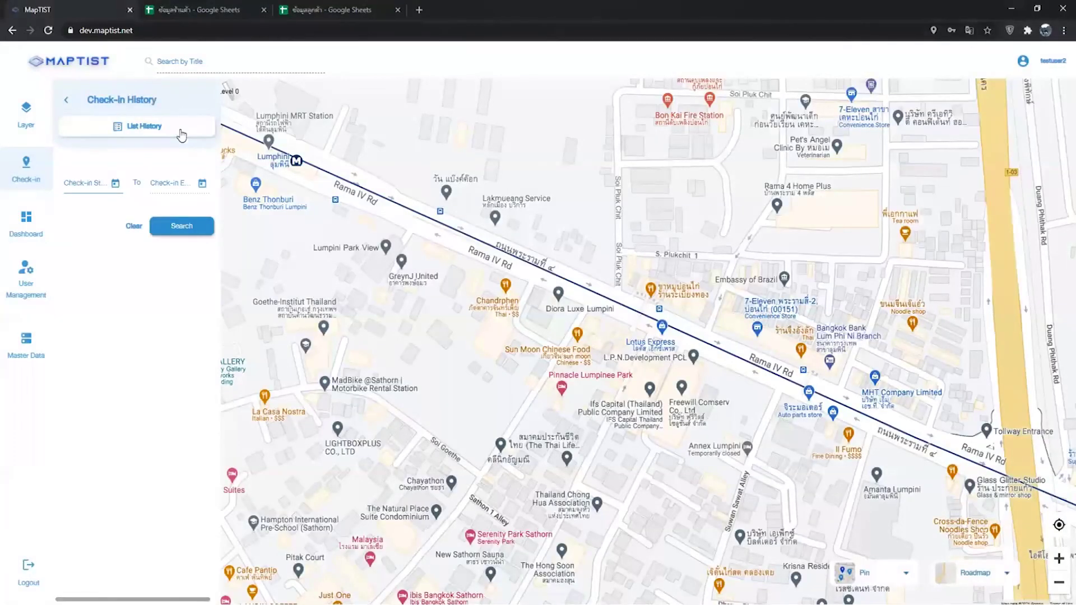
click(181, 134)
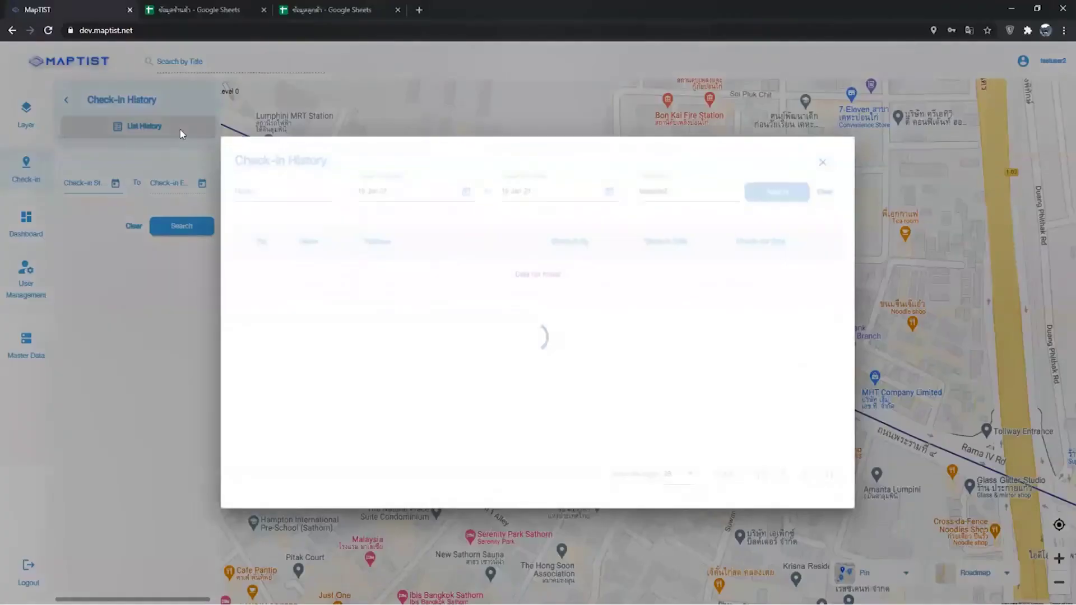
click(786, 196)
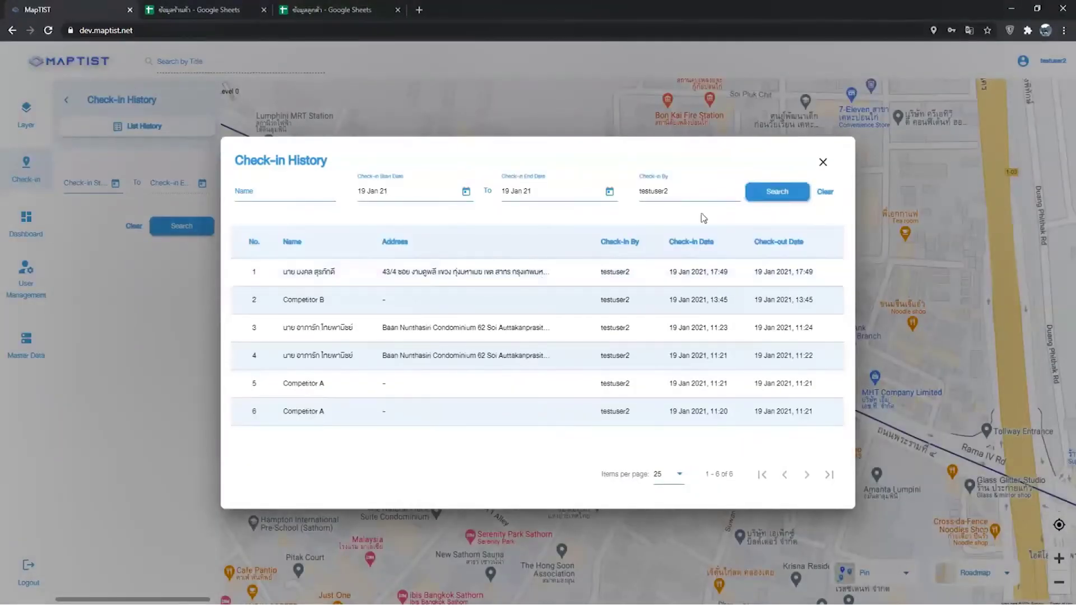
Search the history by all check-in users for the name Maptist, with check-in dates from 17 Jan 21 to 20 Jan 21.
double_click(707, 196)
key(BackSpace)
click(308, 194)
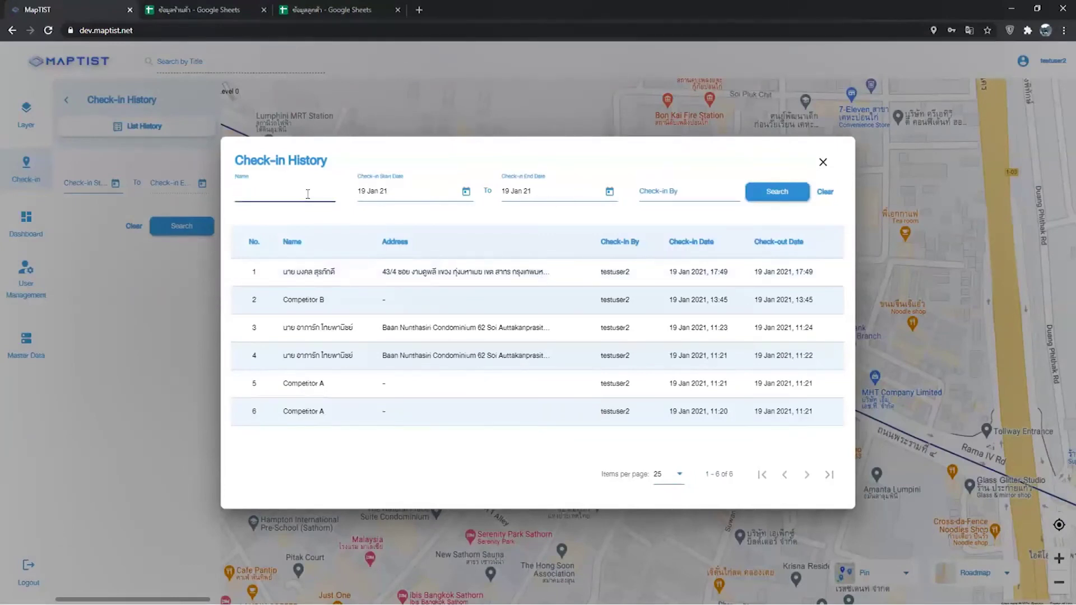
text(Maptist)
click(466, 193)
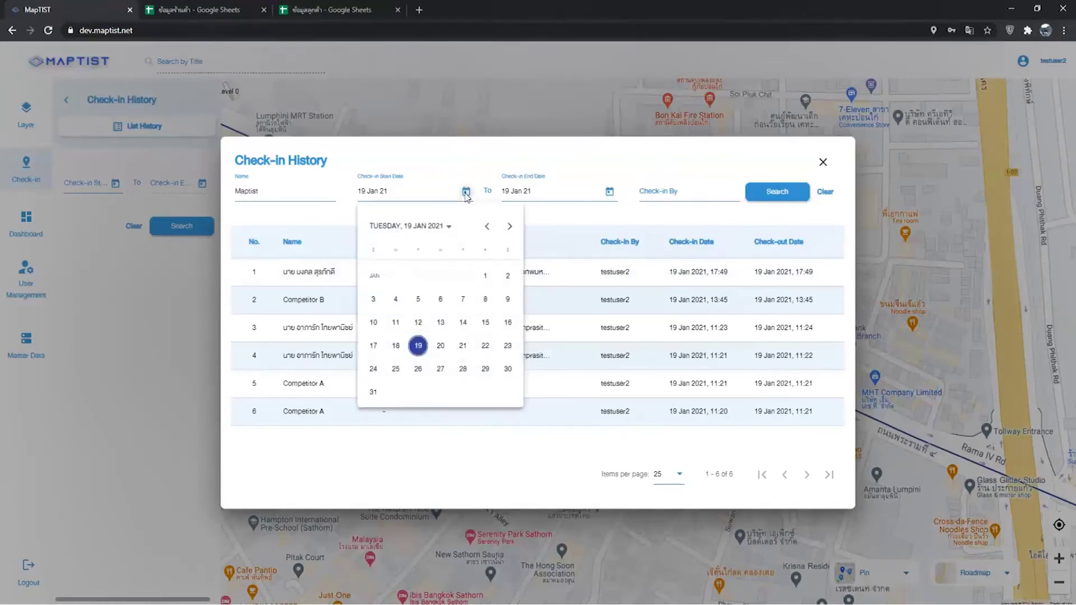
click(372, 345)
click(610, 193)
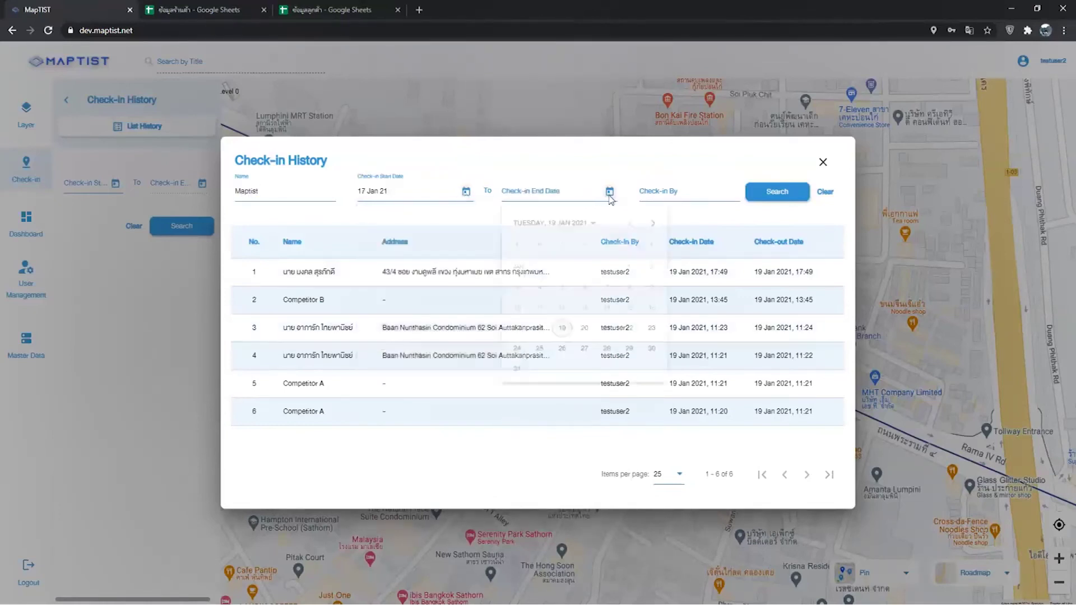
click(784, 196)
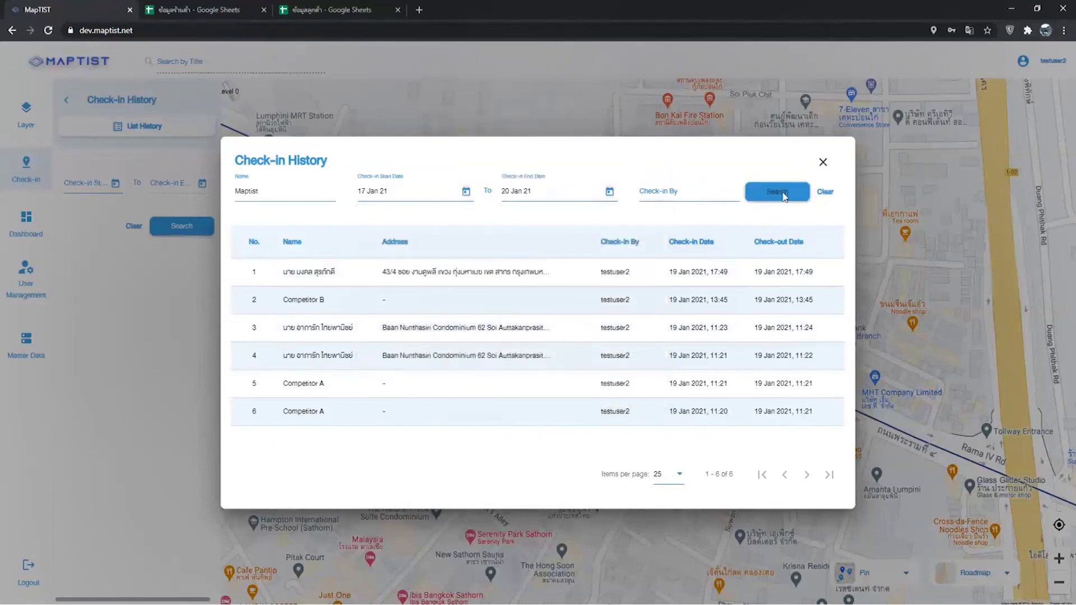